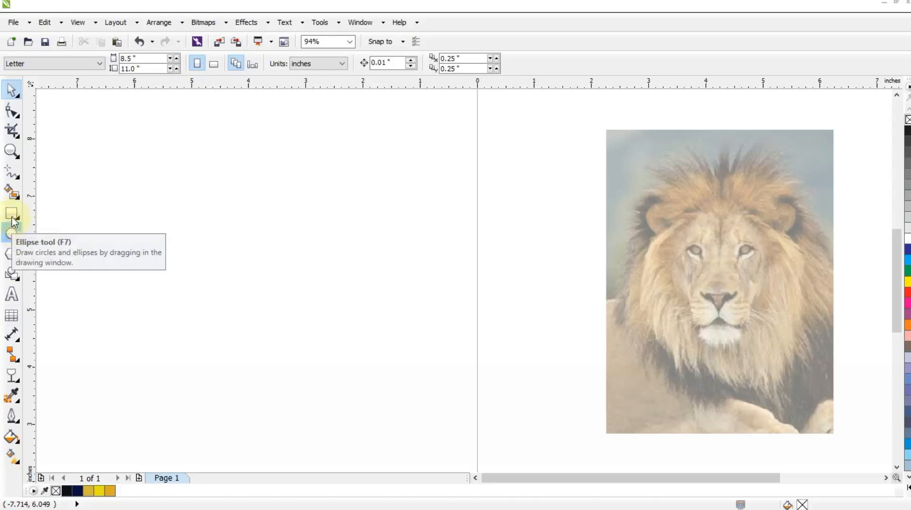
Draw a square about 2.34 inches wide beside the lion photo and set its outline width to 3.0 pt
left_click_drag(181, 202, 256, 338)
left_click(608, 63)
left_click(584, 145)
left_click(13, 114)
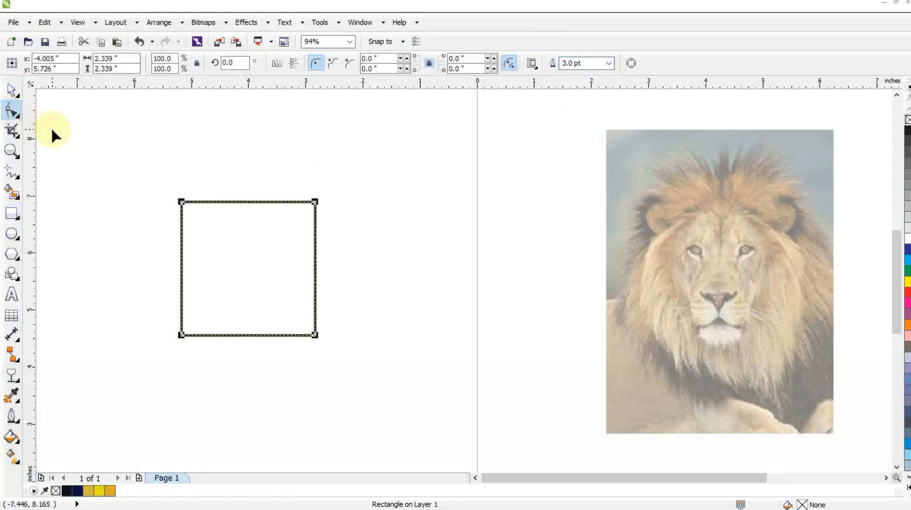
Convert the square to curves, move its corners to form half a shield with a low bottom point, and narrow it slightly
key("ctrl+q")
left_click_drag(316, 337, 316, 444)
left_click_drag(315, 202, 315, 195)
left_click_drag(144, 175, 344, 245)
left_click_drag(315, 197, 347, 196)
left_click_drag(212, 197, 211, 235)
left_click(12, 90)
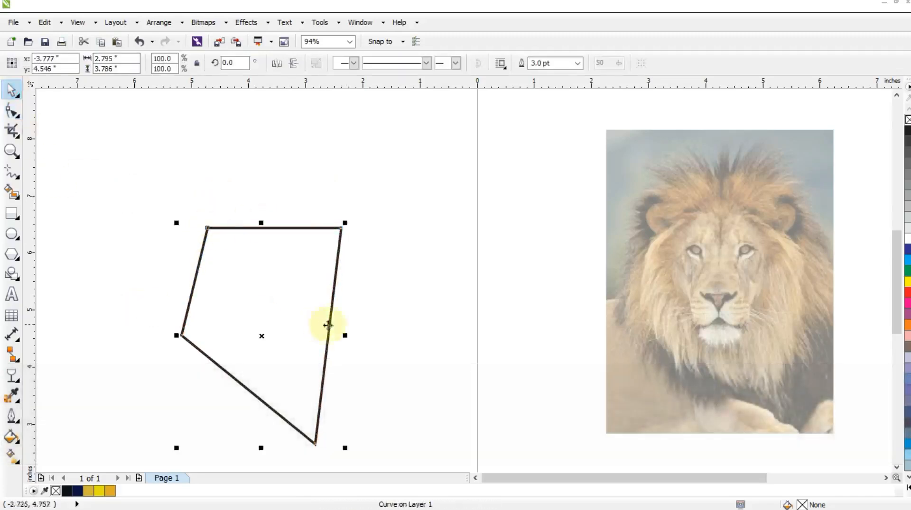
left_click_drag(342, 332, 315, 332)
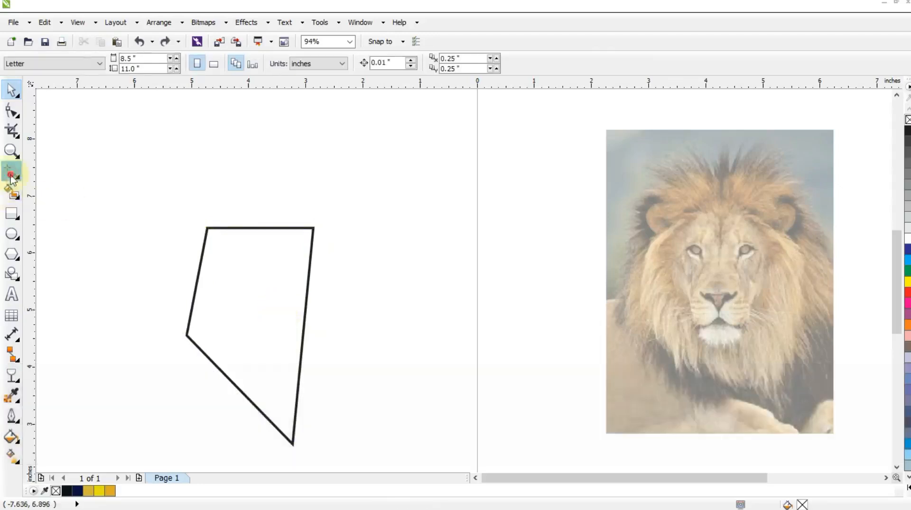
Draw a vertical line through the shape's bottom point, align it vertically with the shape and shift it slightly left
left_click(12, 172)
left_click(292, 199)
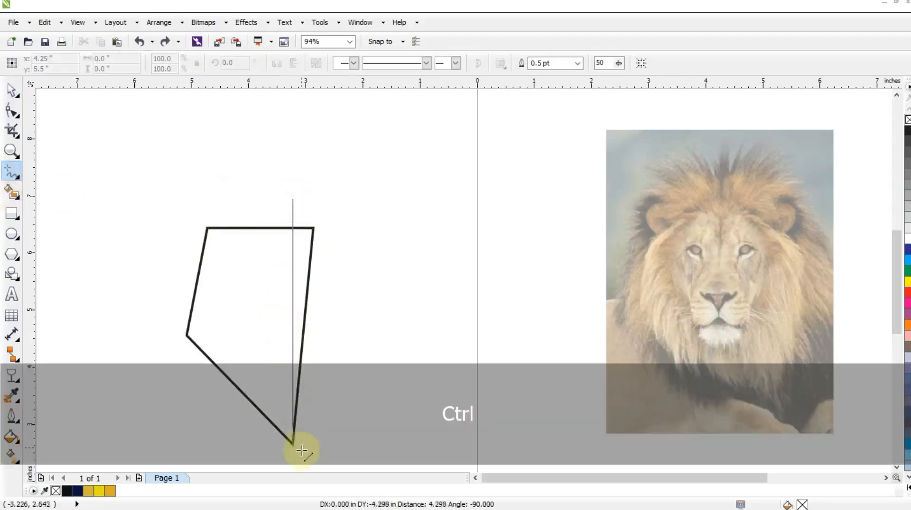
left_click(301, 447)
key("space")
left_click(253, 274, "shift")
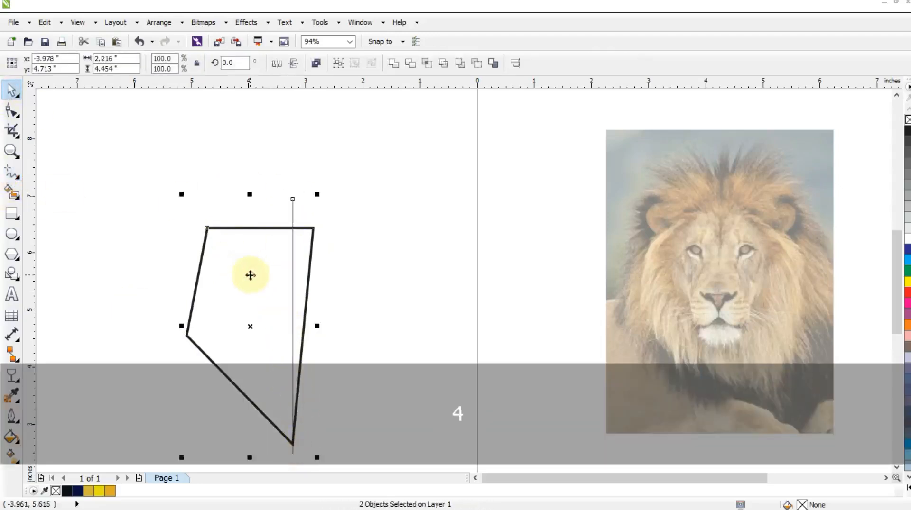
key("e")
left_click(294, 261)
left_click_drag(293, 261, 290, 261)
Smart-fill the area left of the vertical line, and delete the line and the original outline shape
left_click(12, 192)
left_click(263, 321)
left_click(10, 91)
left_click(289, 216)
key("Delete")
left_click(298, 229)
key("Delete")
Mirror a copy of the filled half to the right and weld both halves into one shield
left_click(247, 266)
left_click_drag(184, 336, 327, 342)
right_click(327, 343)
left_click(268, 345, "shift")
left_click(393, 63)
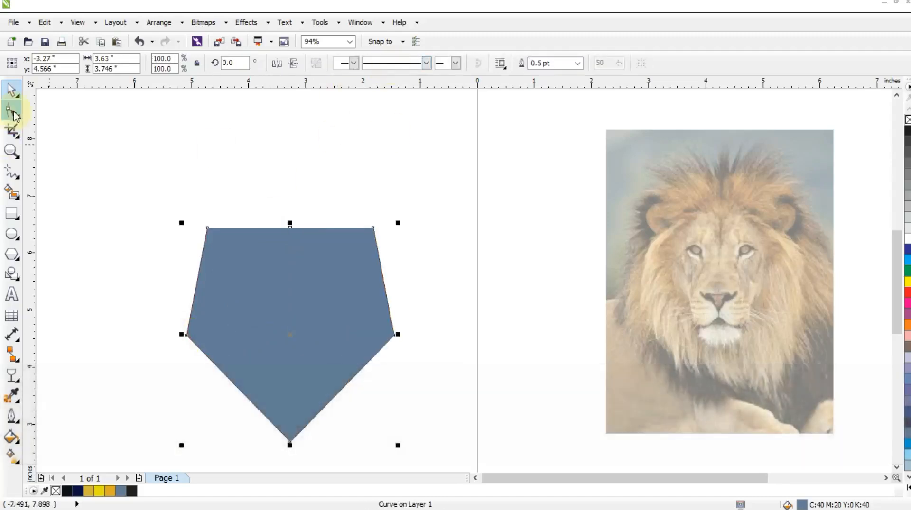
Delete the extra node in the middle of the shield's top edge
left_click(12, 111)
left_click_drag(283, 214, 291, 232)
key("Delete")
left_click_drag(405, 202, 159, 269)
Draw a circle about 3.36 inches in diameter over the shield and centre it horizontally on the shield
left_click(11, 233)
mouse_move(138, 220)
left_mouse_down()
mouse_move(207, 374)
mouse_move(242, 412)
left_mouse_up()
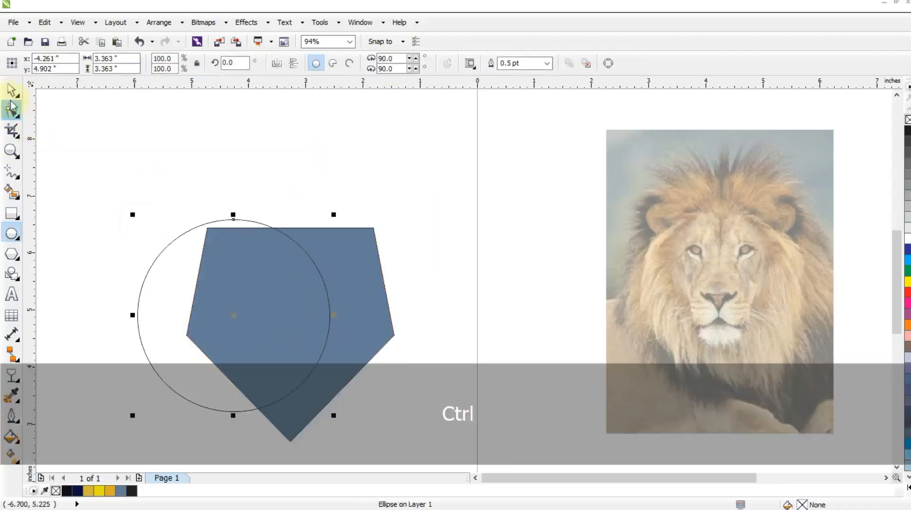
left_click(11, 90)
left_click(374, 271, "shift")
key("c")
Stretch the circle into an ellipse about 4.21 by 3.32 inches whose upper arc passes through the shield's top corners
left_click(374, 265, "shift")
left_click_drag(392, 211, 430, 190)
left_click_drag(292, 194, 297, 219)
left_click_drag(315, 286, 316, 268)
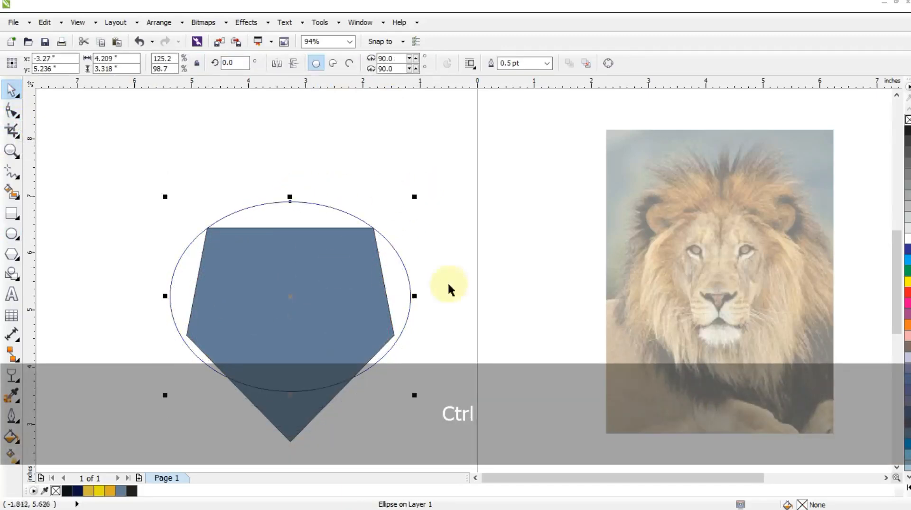
Smart-fill the area between the ellipse's upper arc and the shield's top edge, and delete the ellipse
left_click(11, 192)
left_click(291, 211)
left_click(12, 90)
key("Delete")
Weld the filled arc segment to the shield to give it a rounded top
left_click(328, 219)
left_click(353, 282, "shift")
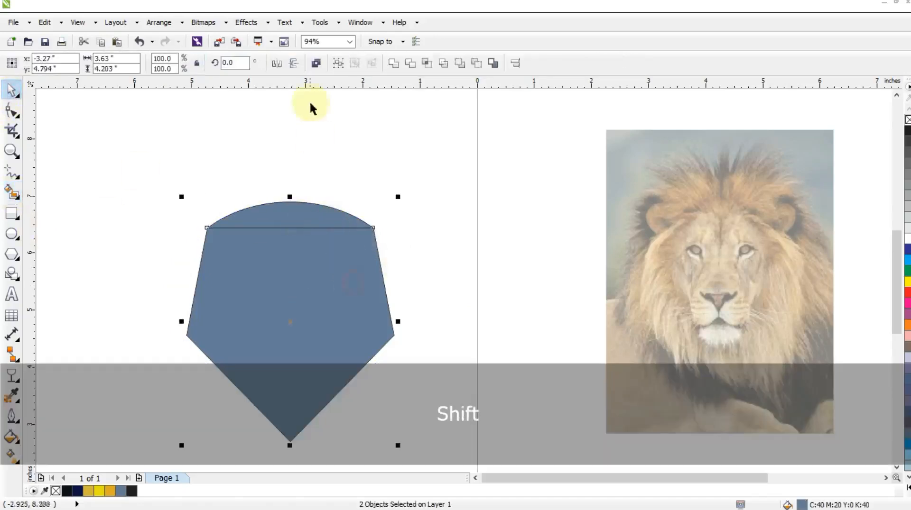
left_click(391, 64)
left_click(427, 237)
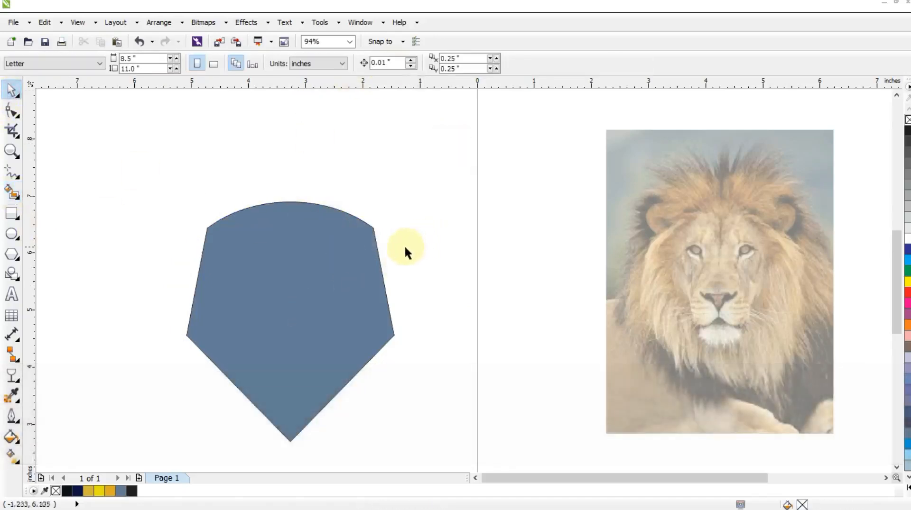
Remove the shield's fill and add a one-step inside contour with an offset of about 0.256 inches
left_click(329, 287)
left_click(907, 119)
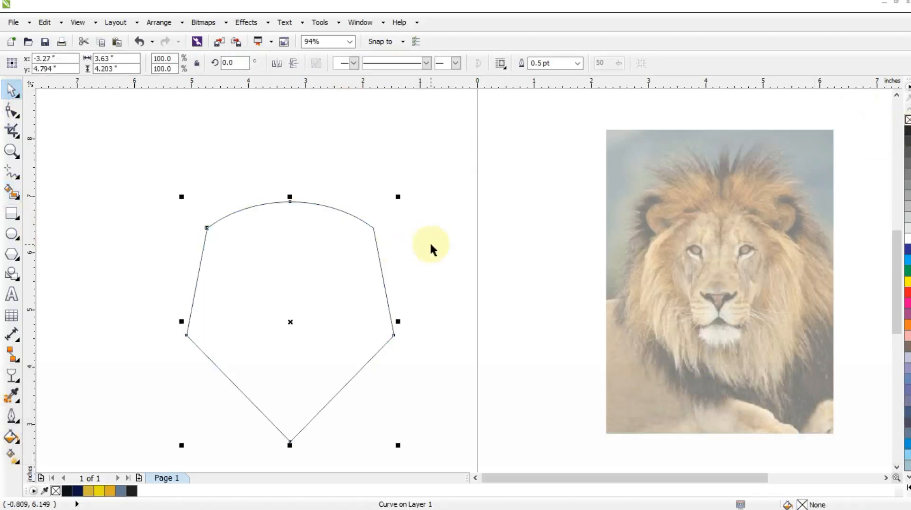
left_click(21, 380)
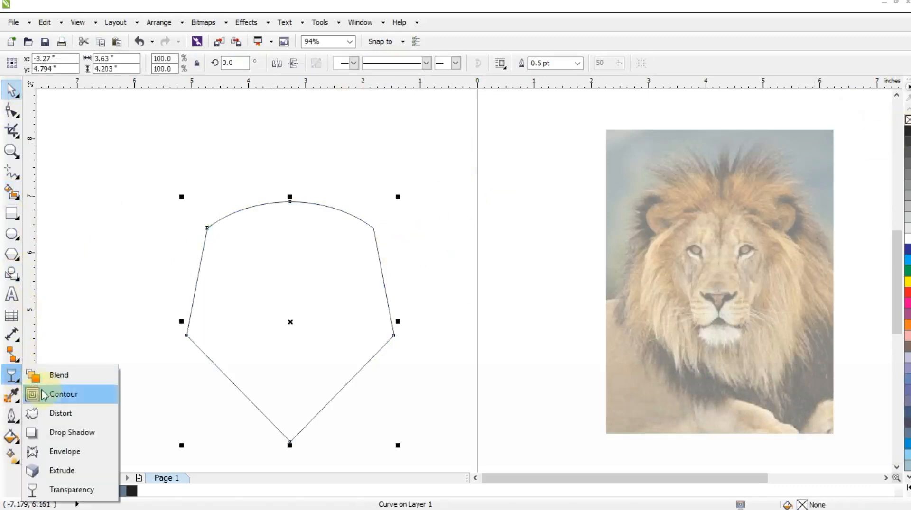
left_click(63, 392)
left_click_drag(289, 201, 290, 216)
key("space")
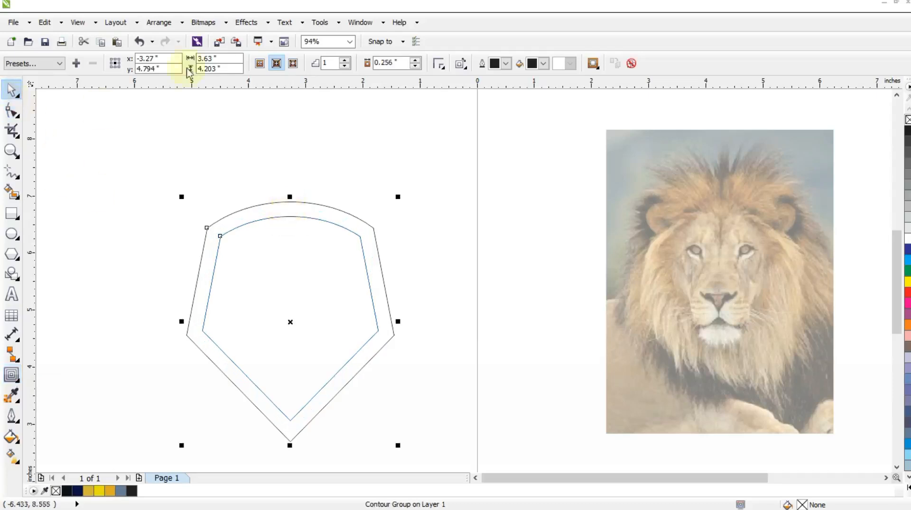
Break the contour group apart and fill the inner shield with white
left_click(159, 23)
left_click(175, 165)
left_click(244, 290)
left_click(240, 285)
left_click(907, 238)
Fill the outer shield with dark navy and remove the outlines from both shields
left_click(350, 214)
left_click(67, 491)
left_click(77, 491)
left_click_drag(431, 167, 168, 450)
right_click(57, 491)
left_click(126, 327)
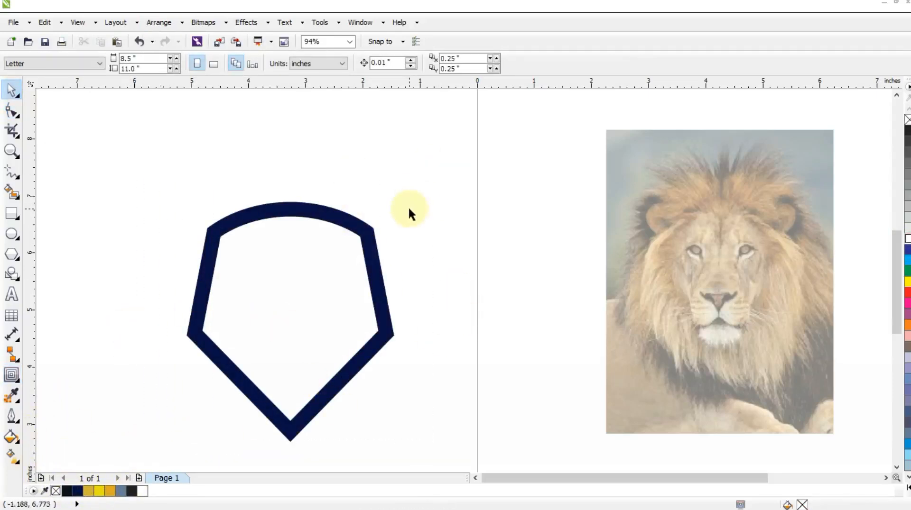
Combine the inner and outer shields into a single hollow frame
left_click(351, 326)
left_click(374, 244, "shift")
left_click(317, 63)
left_click(394, 172)
Move the lion photo onto the shield frame, and scale and position it so the head fits inside
left_click_drag(701, 302, 284, 336)
left_click_drag(421, 166, 394, 198)
left_click_drag(376, 416, 376, 422)
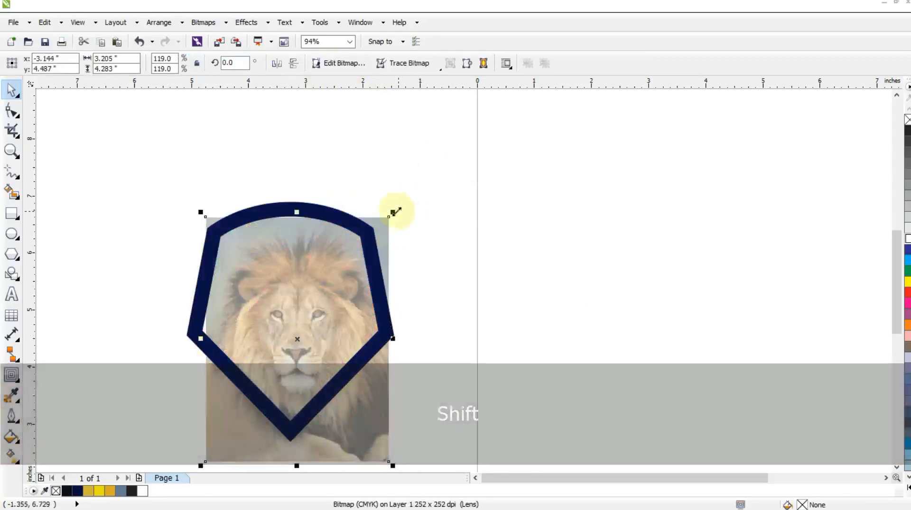
left_click_drag(397, 214, 387, 220)
left_click(427, 201)
mouse_move(362, 397)
left_mouse_down()
mouse_move(354, 389)
mouse_move(363, 396)
left_mouse_up()
left_click(533, 283)
With a 2.0 pt Freehand line, trace straight segments from the top centre of the lion's head past the left ear
left_click(12, 151)
left_click_drag(189, 198, 408, 429)
left_click(11, 172)
left_click(577, 63)
left_click(576, 93)
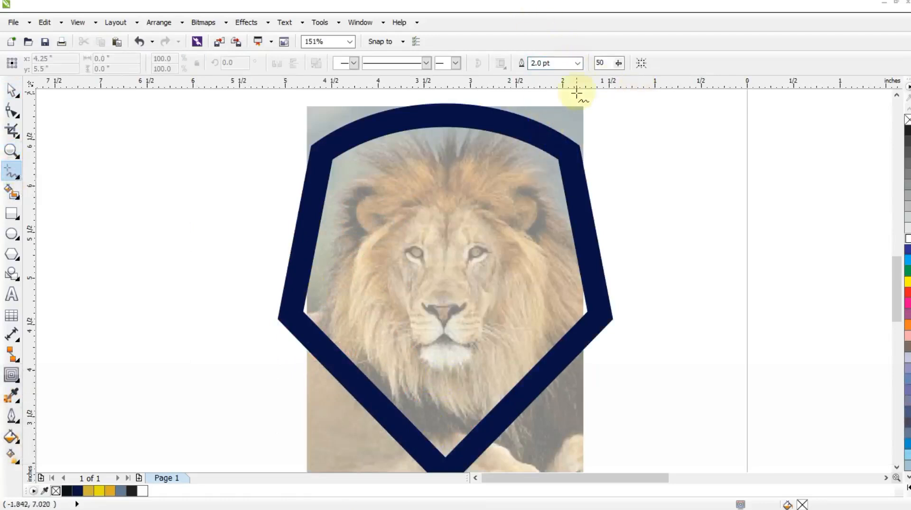
left_click(444, 150)
left_click(385, 166)
left_click(378, 183)
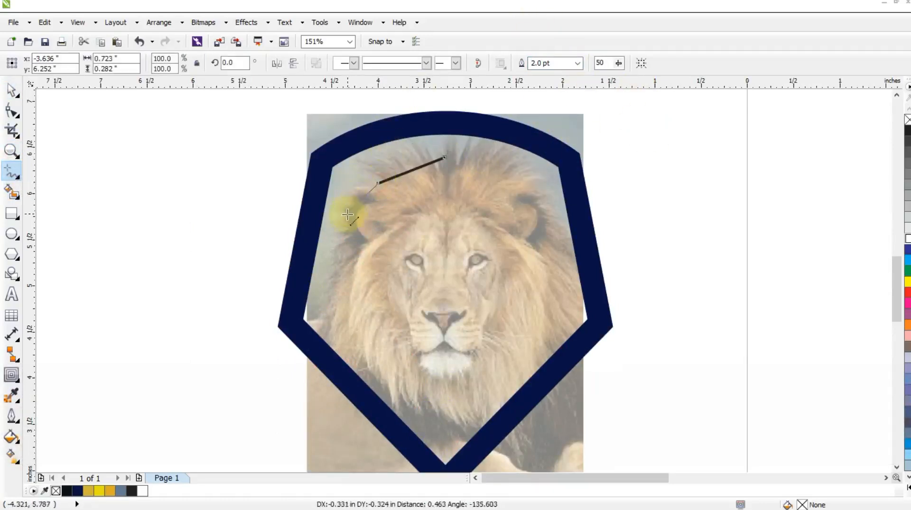
left_click(369, 240)
Continue the line down the left side of the mane as zigzag tufts, ending on the shield frame
scroll(370, 239, "up", 1)
left_click(341, 300)
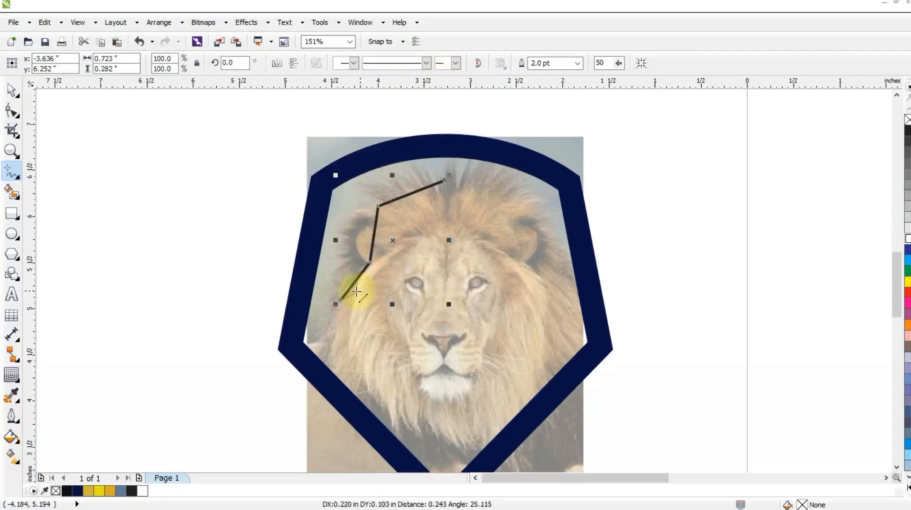
left_click(357, 293)
left_click(338, 338)
left_click(351, 328)
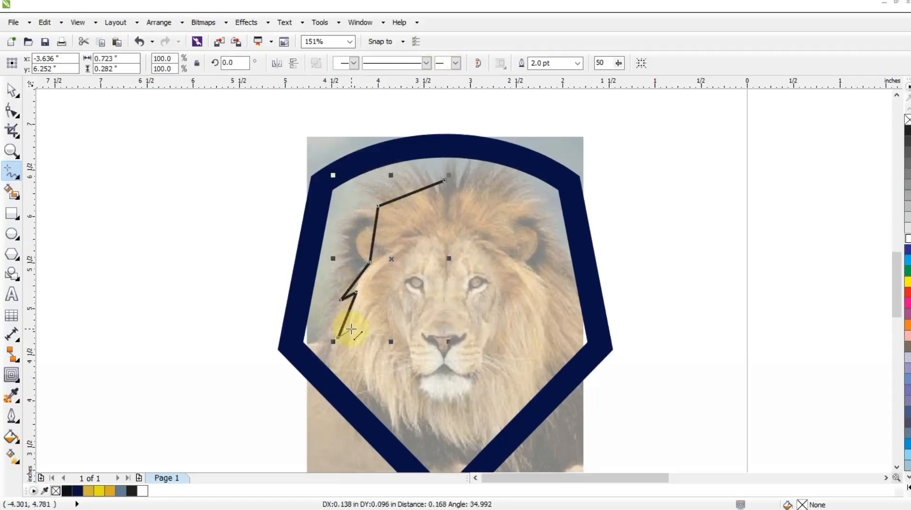
double_click(337, 389)
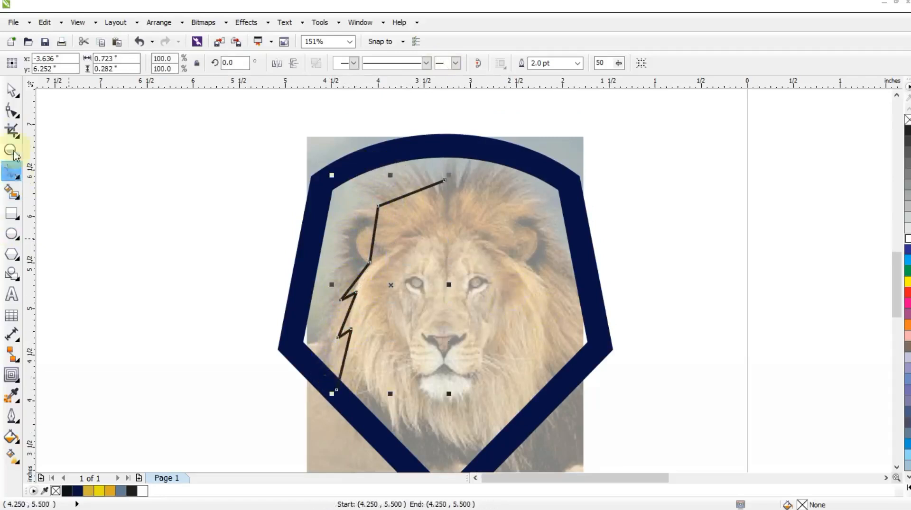
Bend the traced segments into curves, rounding the top of the head and left ear and arching the mane tufts
key("F10")
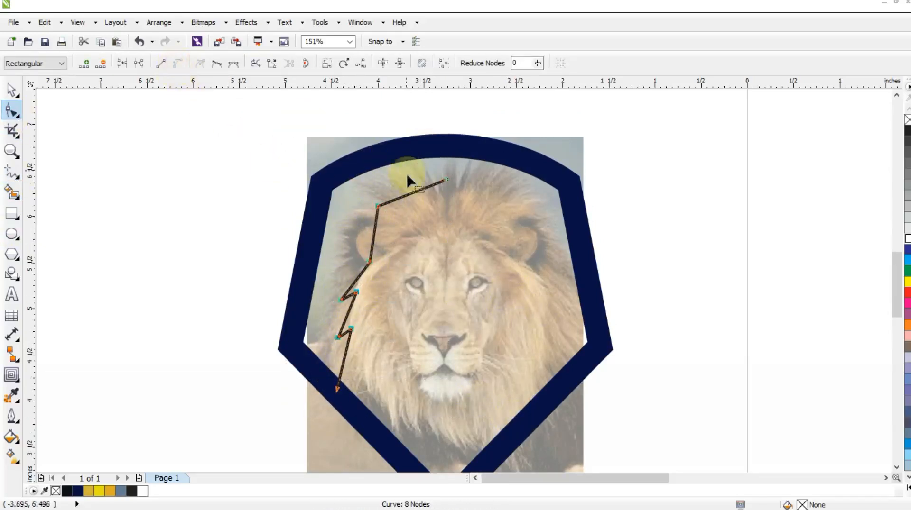
left_click_drag(455, 192, 410, 167)
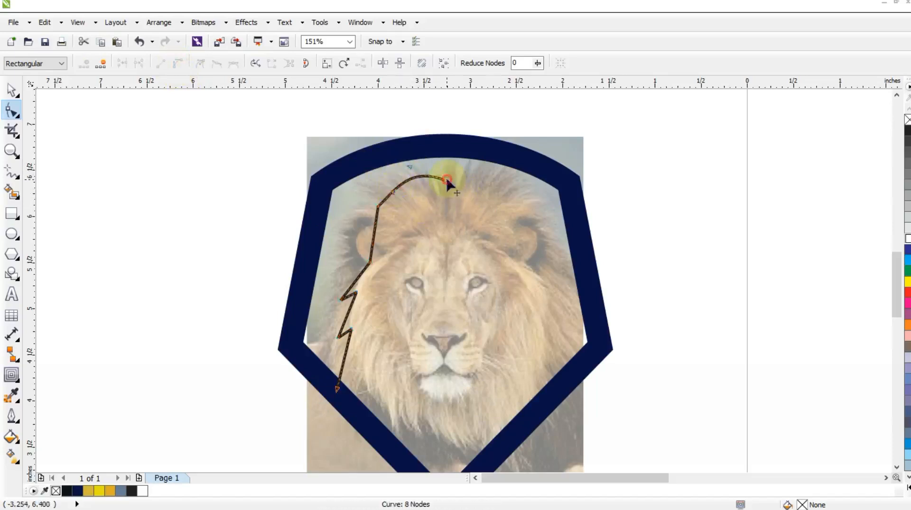
left_click_drag(375, 223, 358, 203)
left_click_drag(373, 245, 330, 244)
left_click_drag(357, 203, 338, 185)
left_click_drag(330, 243, 322, 243)
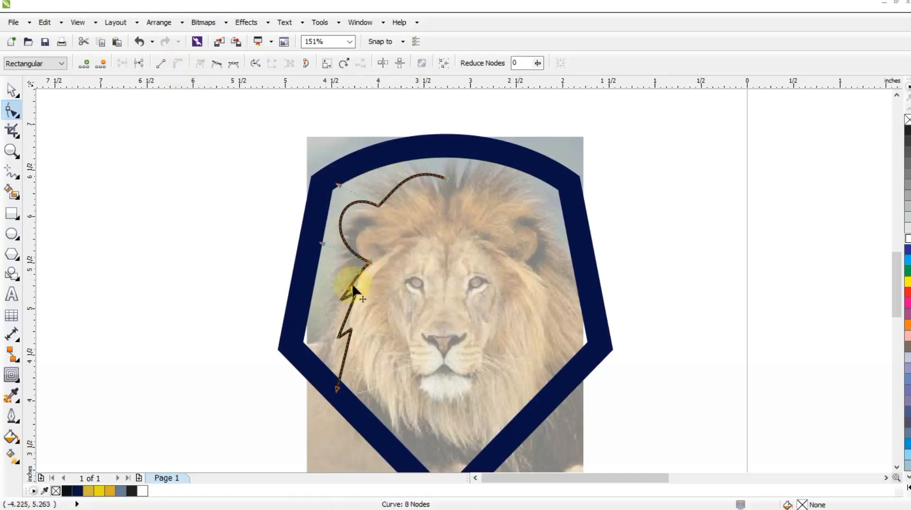
left_click(351, 312)
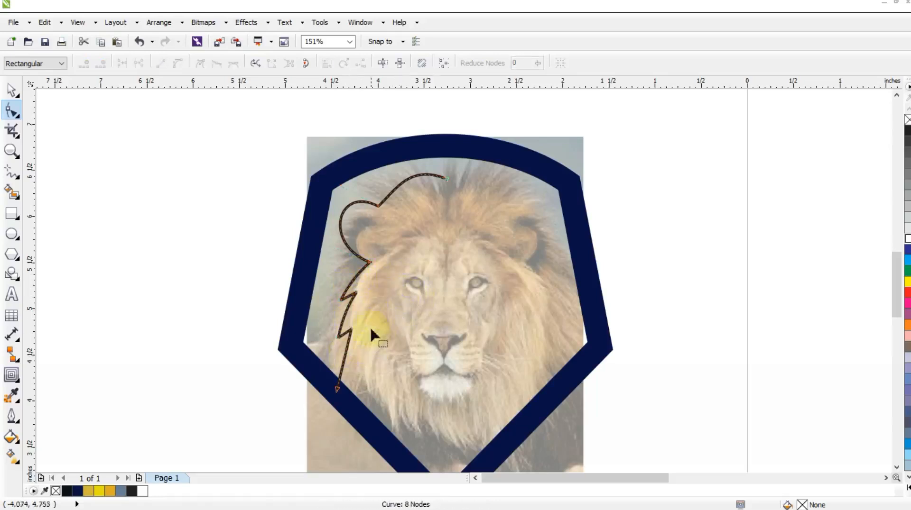
left_click_drag(345, 360, 337, 363)
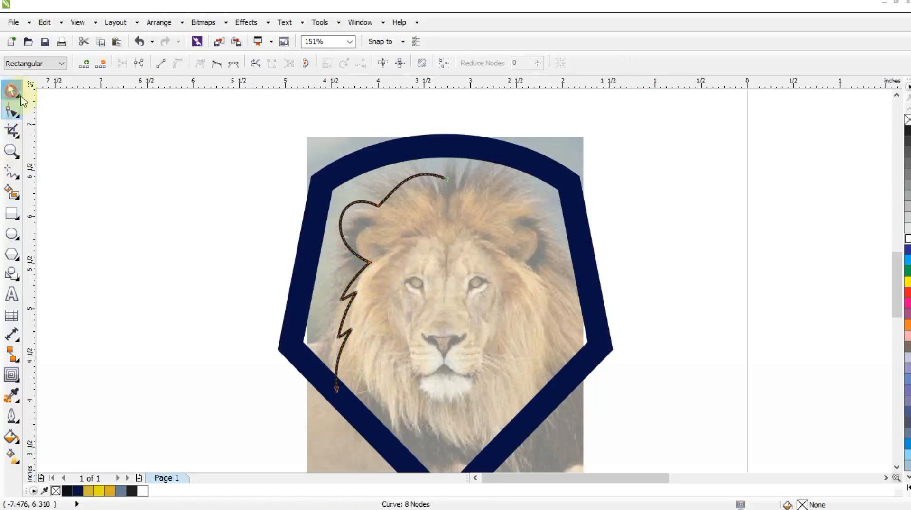
Mirror a copy of the mane line to the right, combine both halves and join their nodes at the top centre
left_click(12, 93)
left_click_drag(332, 284, 462, 298)
left_click(370, 268, "shift")
left_click(315, 63)
left_click(12, 112)
left_click(122, 63)
Centre the mane outline horizontally on the shield frame and widen it symmetrically to 104.1%
left_click(16, 94)
left_click(525, 156, "shift")
key("c")
left_click(669, 204)
left_click(545, 299)
left_click_drag(558, 281, 563, 279)
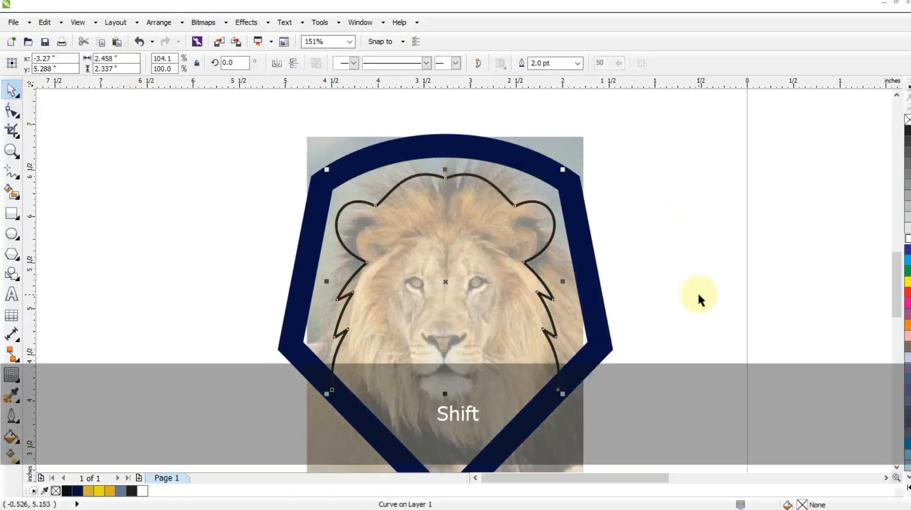
left_click(697, 297)
Trace straight Freehand segments from the left nostril to the nose base, along the mouth and up the cheek beside the left eye
left_click(11, 151)
left_click_drag(324, 158, 618, 425)
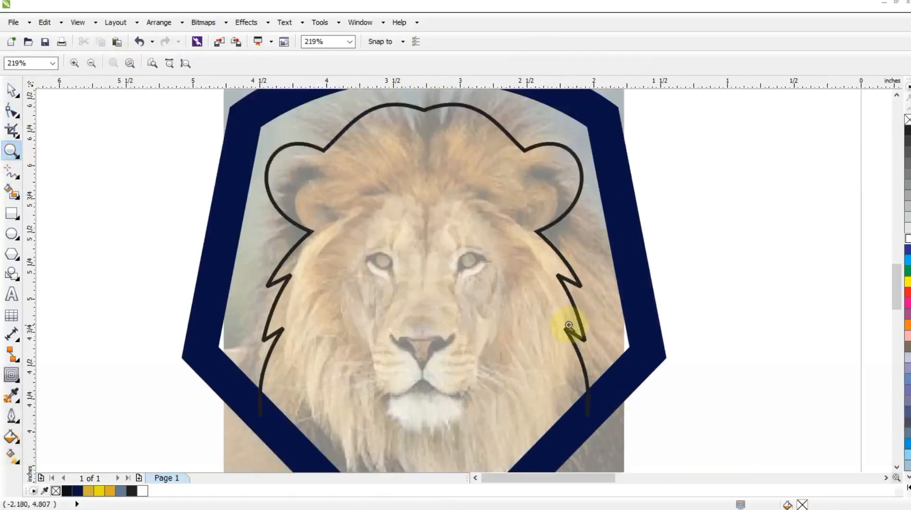
left_click_drag(244, 122, 636, 421)
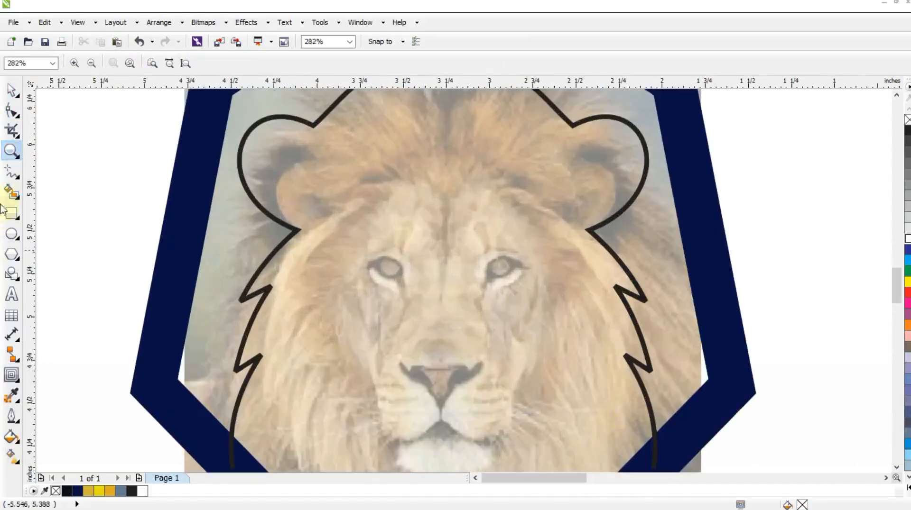
left_click(10, 172)
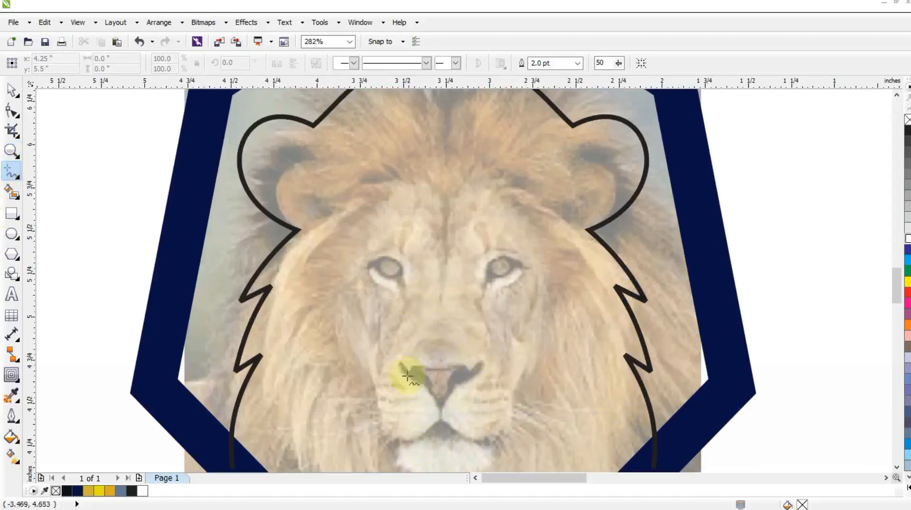
left_click(397, 363)
left_click(437, 409)
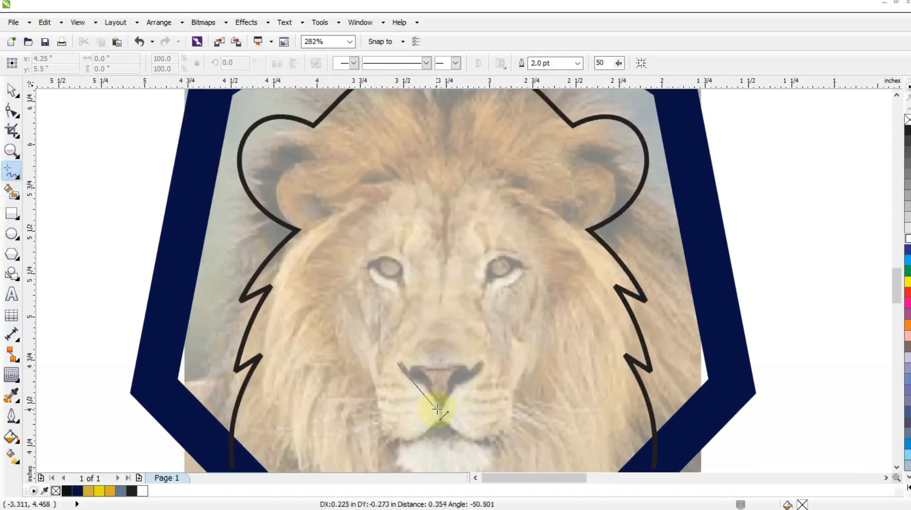
left_click(383, 434)
left_click(337, 270)
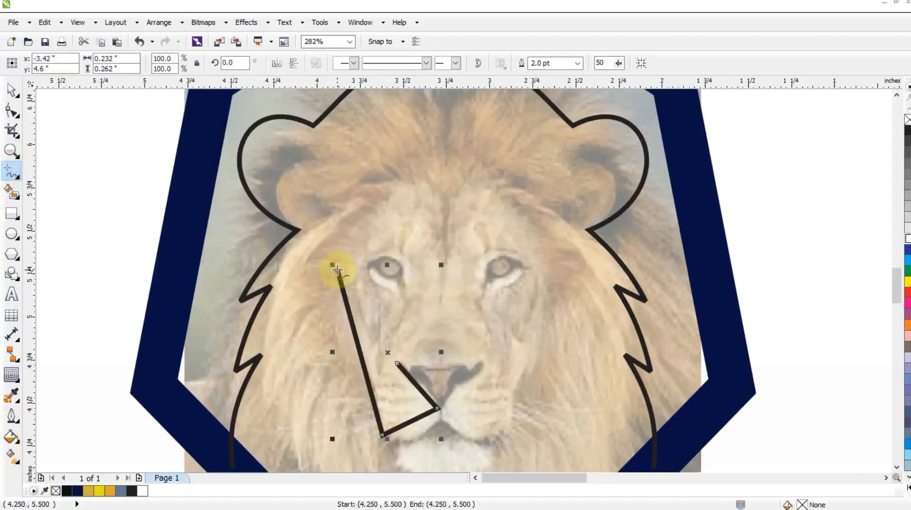
Continue the line through the left cheek tufts and over the brow to mid-forehead, closing it with a vertical line to the nose
left_click(340, 311)
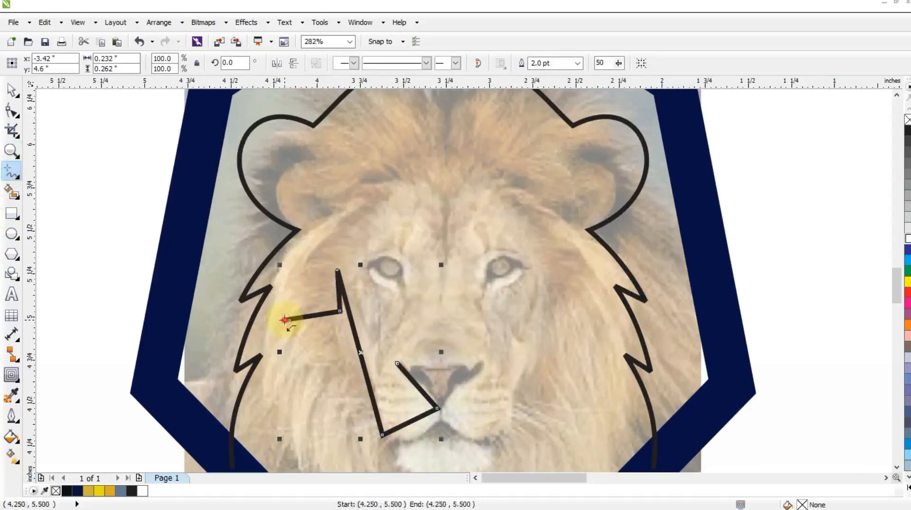
left_click(309, 293)
left_click(285, 292)
left_click(411, 180)
double_click(442, 213)
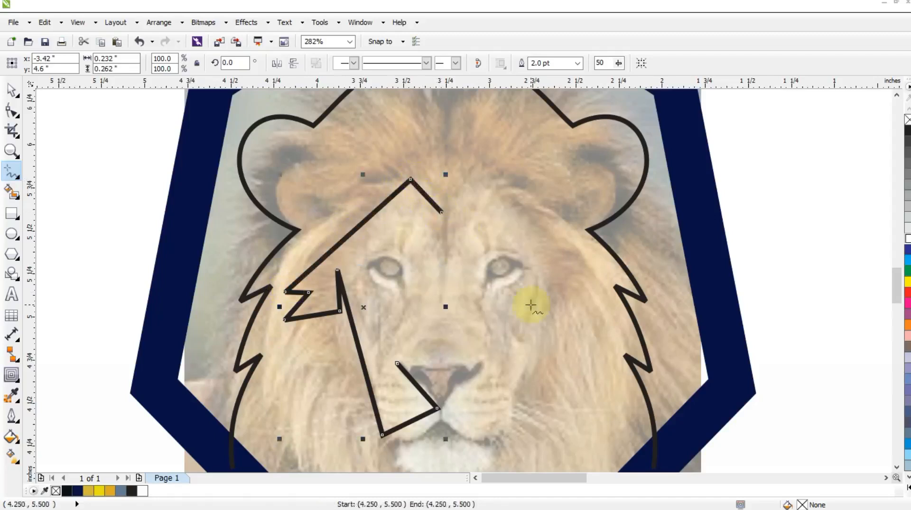
left_click(441, 212)
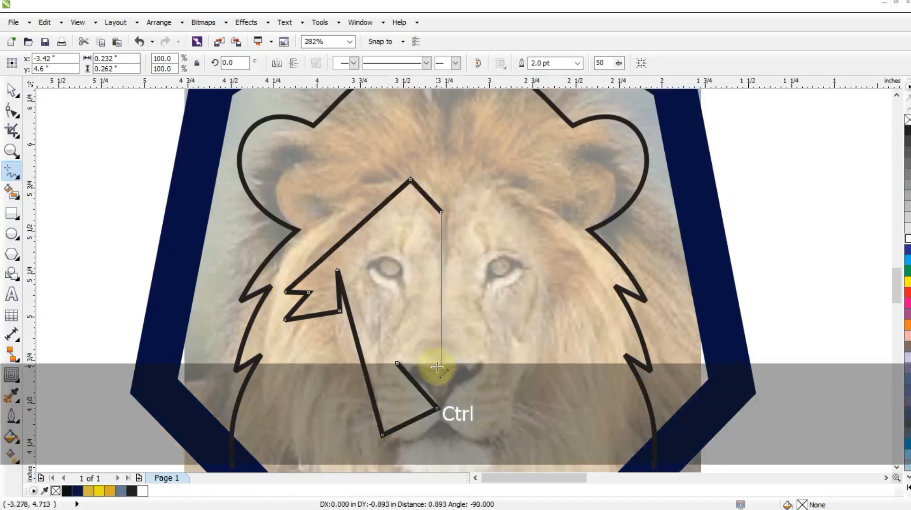
left_click(442, 371)
left_click(397, 364)
Bend the brow and forehead segments of the half-face shape into a smooth arch
key("F10")
left_click(386, 157)
left_click_drag(369, 217, 372, 213)
left_click_drag(327, 257, 373, 186)
left_click_drag(424, 204, 429, 201)
left_click(372, 297)
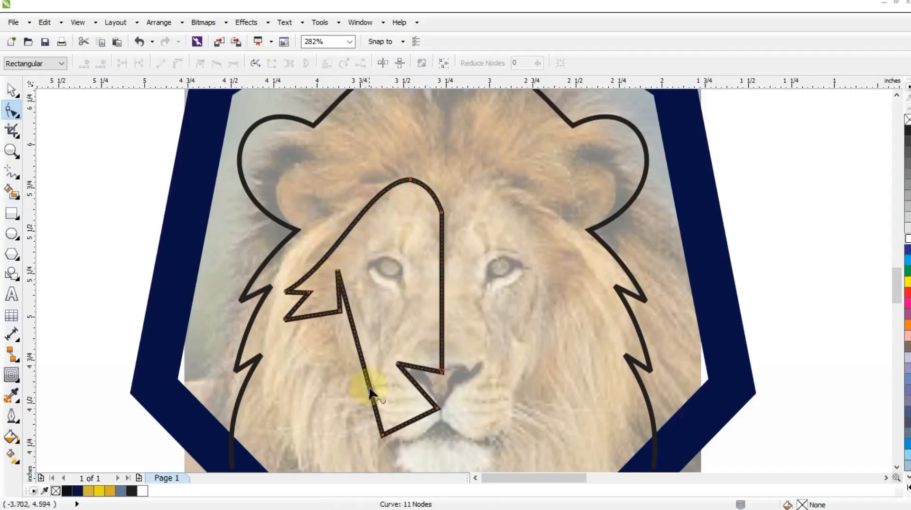
Bend the cheek side, lower muzzle, mouth, nose and lower cheek-tuft segments of the half-face outline into smooth curves
left_click(382, 435)
left_click_drag(362, 331, 357, 386)
left_click_drag(411, 427, 440, 430)
left_click(437, 409)
mouse_move(420, 394)
left_mouse_down()
mouse_move(407, 366)
mouse_move(398, 383)
mouse_move(424, 379)
left_mouse_up()
left_click(398, 366)
left_click(382, 435)
left_click_drag(355, 383, 334, 393)
left_click_drag(316, 316, 311, 303)
key("ctrl+z")
Mirror a copy of the half-face outline horizontally to the right and weld both halves into one face shape
key("space")
left_click_drag(280, 309, 516, 329, "ctrl")
right_click(516, 328)
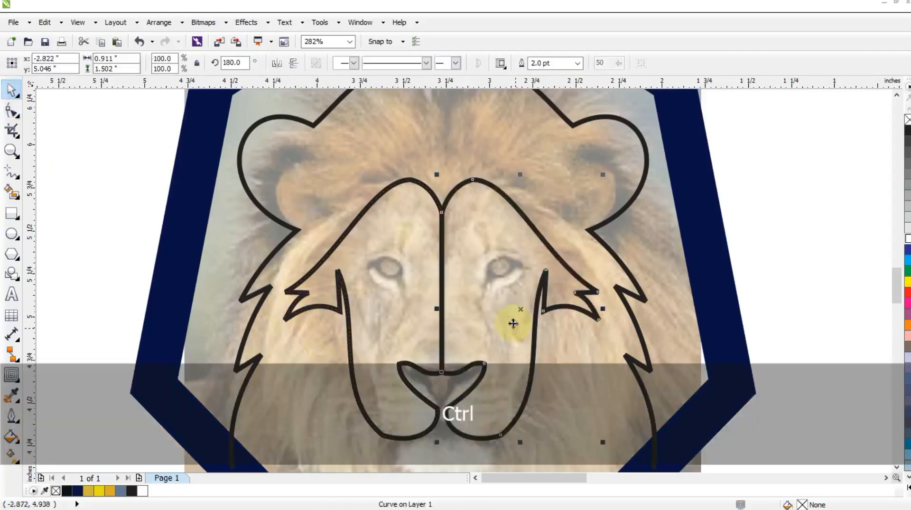
left_click(415, 187, "shift")
left_click(394, 63)
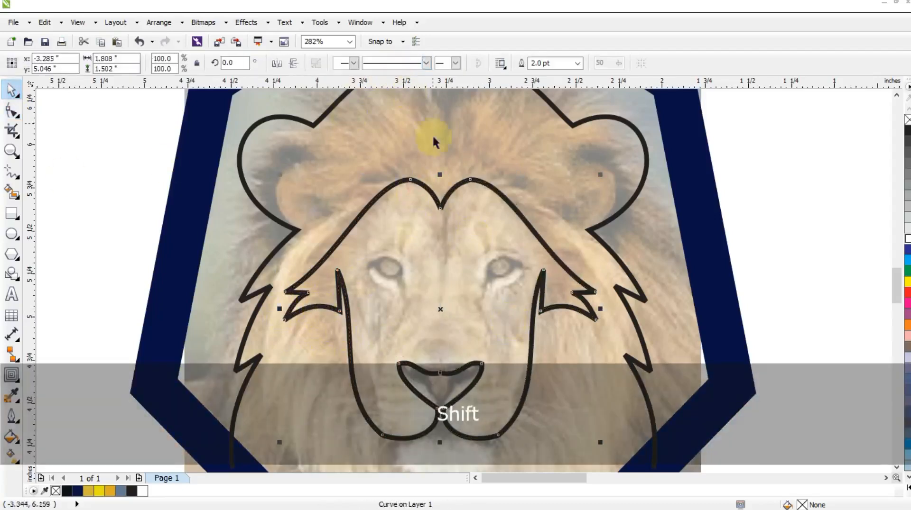
key("F4")
key("Escape")
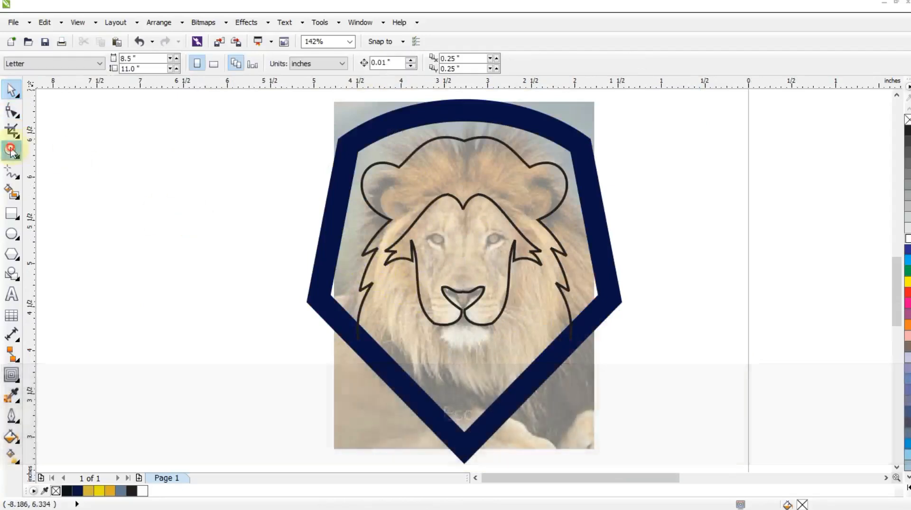
Draw a closed four-point Freehand outline about 0.45 inch wide around the left eye, with a spike above its inner corner
key("z")
left_click_drag(539, 336, 541, 337)
key("F5")
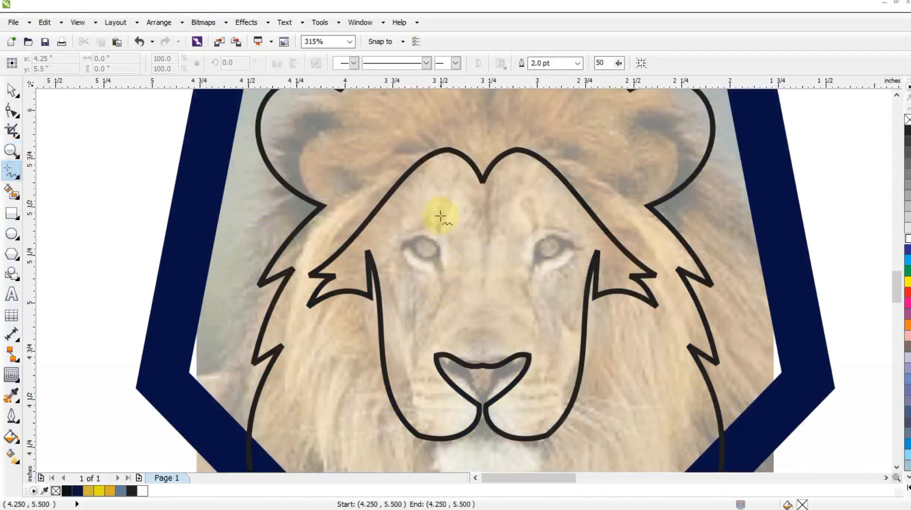
left_click(426, 214)
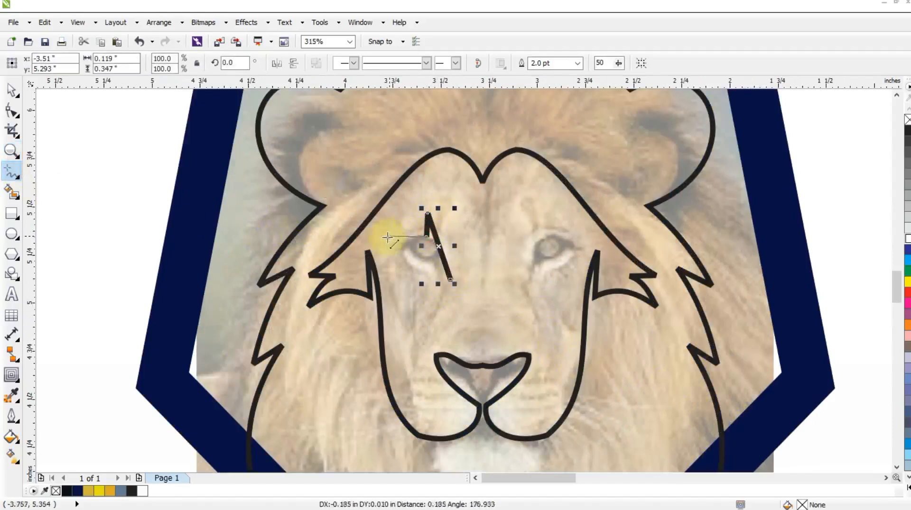
left_click(369, 244)
left_click(450, 280)
Bend the upper lid, inner side, spike and lower lid segments of the left eye outline into curves
key("F10")
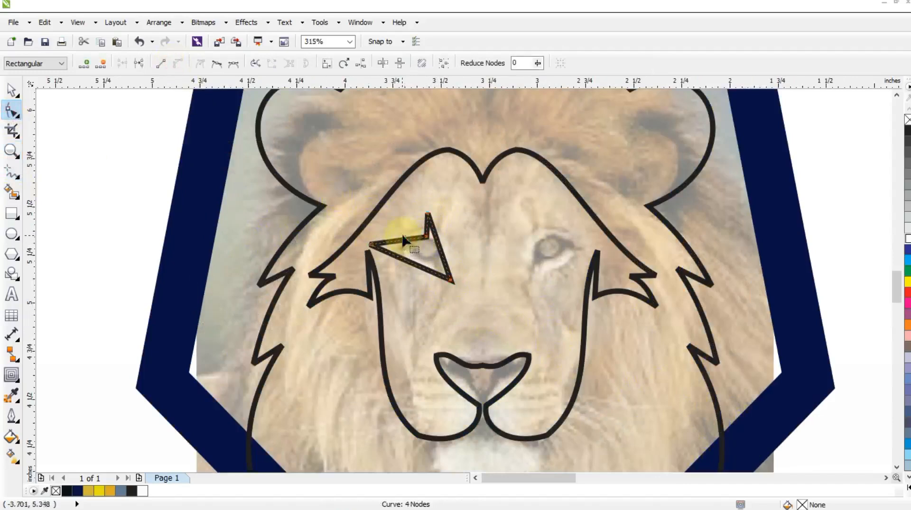
left_click_drag(403, 241, 403, 233)
left_click_drag(444, 260, 465, 260)
left_click(13, 151)
left_click_drag(352, 183, 494, 297)
left_click(11, 110)
left_click_drag(482, 252, 492, 255)
left_click_drag(311, 249, 293, 304)
left_click_drag(485, 382, 497, 324)
Refine the left eye outline by raising its outer corner and upper lid curve slightly
left_click(403, 377)
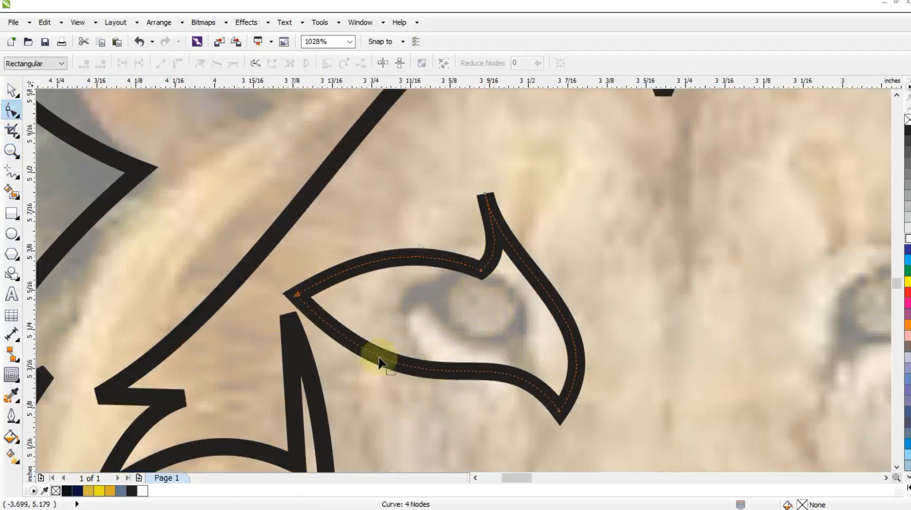
left_click_drag(297, 295, 296, 286)
left_click_drag(410, 243, 411, 228)
left_click(402, 285)
key("F3")
left_click(486, 371)
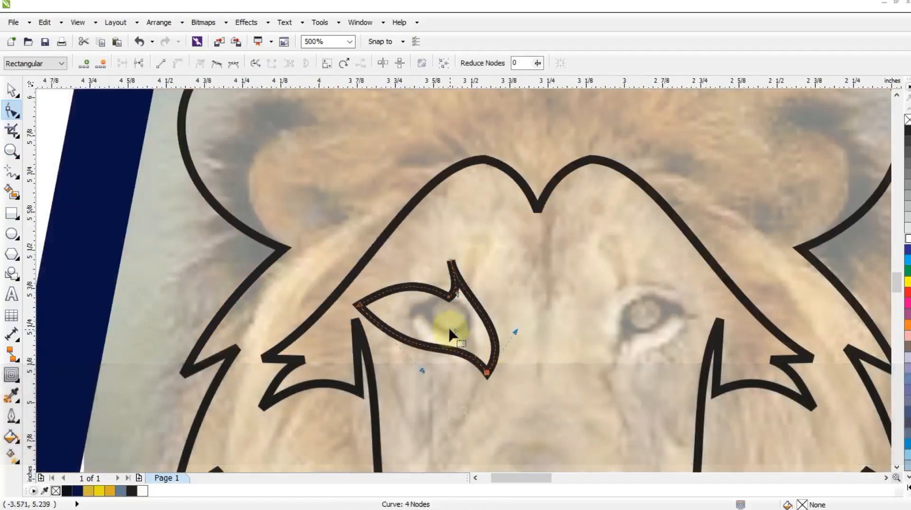
Shrink the left eye outline slightly, then mirror a copy onto the right eye and centre the pair on the face
key("space")
key("F3")
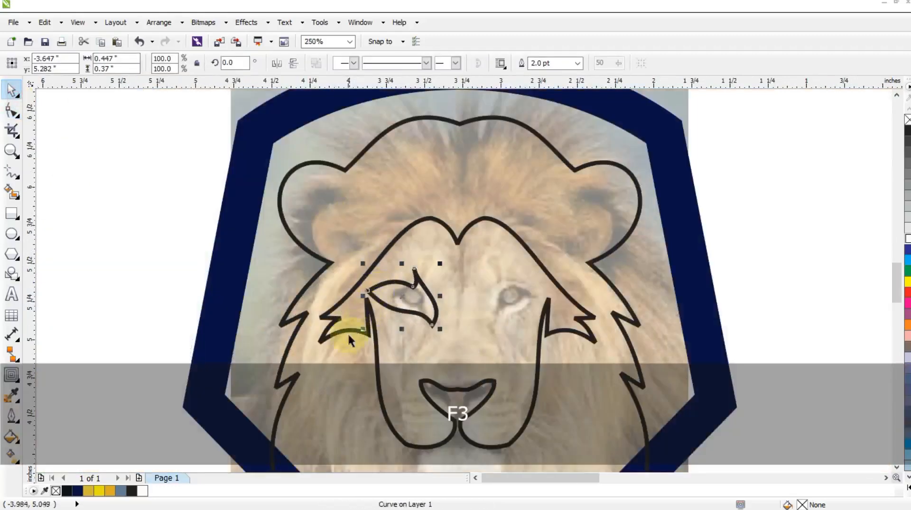
left_click_drag(363, 330, 370, 326)
left_click_drag(407, 299, 503, 305)
right_click(460, 305)
left_click(412, 300, "shift")
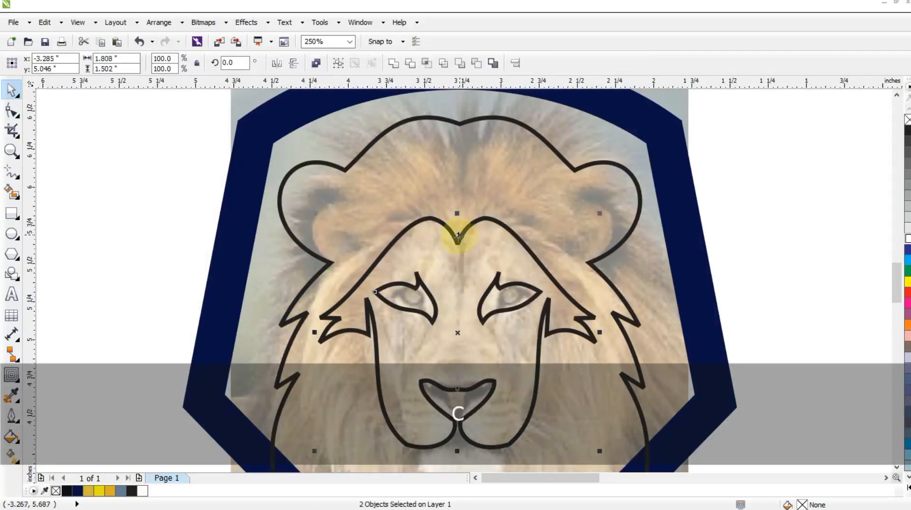
Draw a closed straight-sided Freehand outline of the left half of the beard below the mouth, with a vertical centre edge and two pointed tufts
left_click(11, 151)
right_click(422, 259)
left_click_drag(305, 290, 612, 457)
left_click(12, 171)
left_click(473, 260)
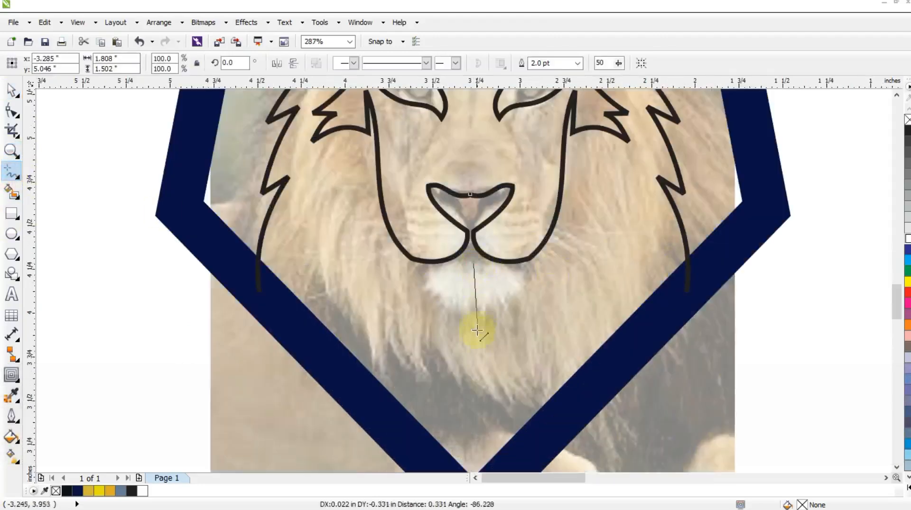
left_click(473, 355, "ctrl")
double_click(460, 341)
double_click(426, 274)
left_click(473, 263)
Convert the half-beard's segments to curves and bend its outer side, tufts and upper edge
left_click(11, 110)
key("shift+F2")
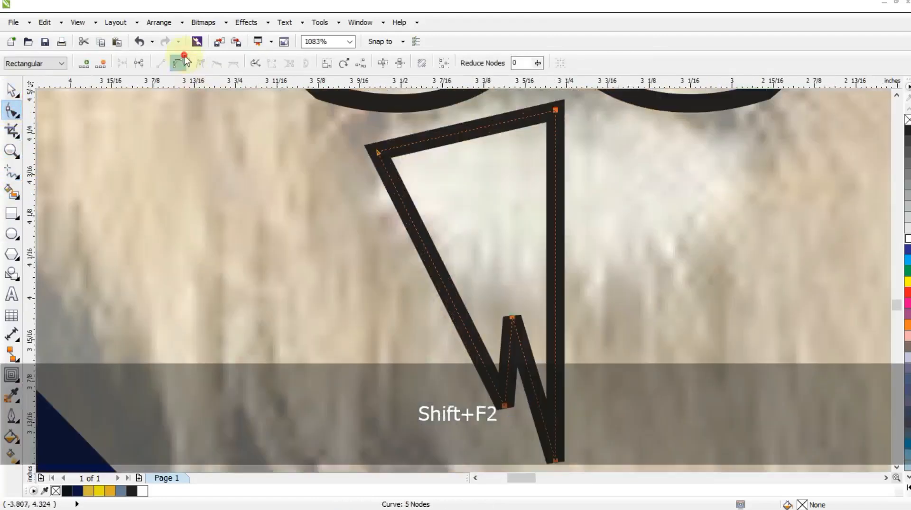
key("F3")
left_click_drag(372, 229, 359, 239)
left_click_drag(409, 280, 407, 279)
left_click_drag(382, 162, 381, 159)
Mirror a copy of the half-beard to the right and weld both halves into one beard shape
left_click(11, 90)
right_click(459, 233)
left_click_drag(357, 233, 452, 233)
left_click(344, 203, "shift")
left_click(394, 63)
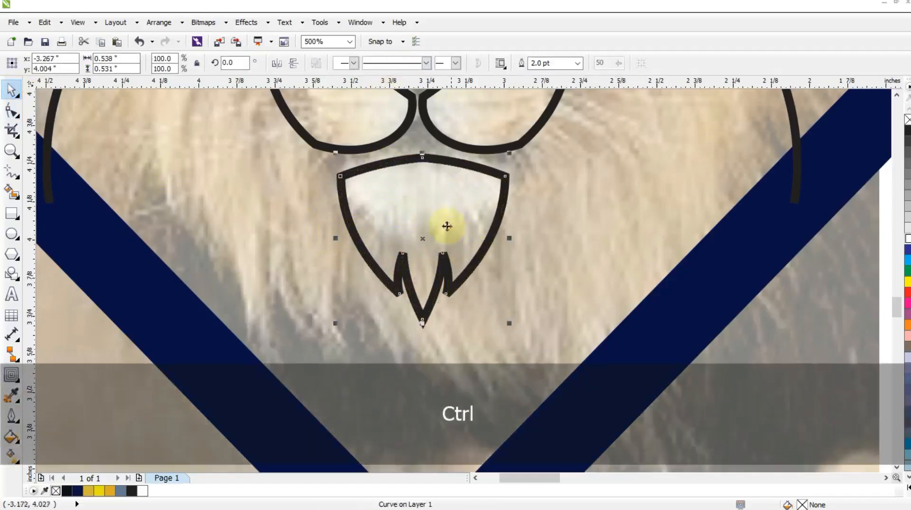
key("F3")
left_click(508, 264)
key("shift+F2")
key("Escape")
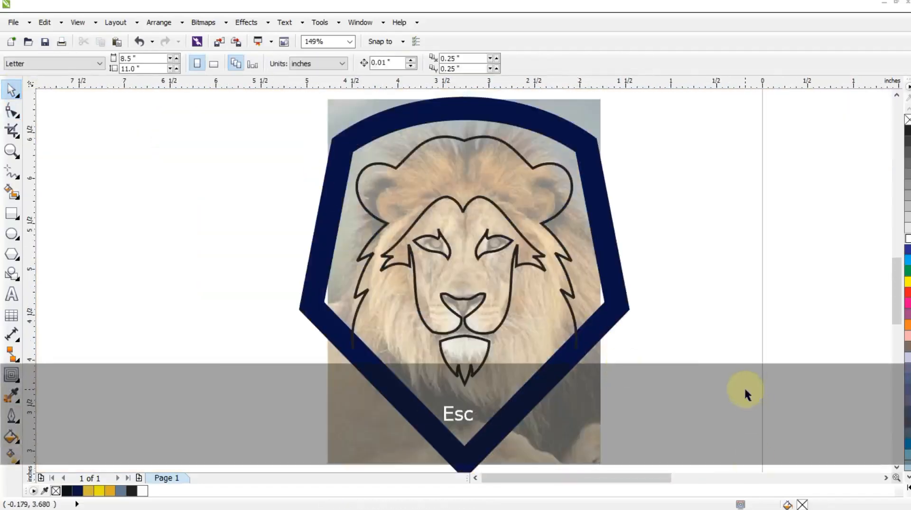
Move the lion photo out from behind the logo to the empty area left of the shield
key("F4")
left_click_drag(620, 101, 350, 407)
left_click_drag(577, 392, 258, 380)
key("F3")
left_click(11, 151)
left_click_drag(280, 133, 691, 421)
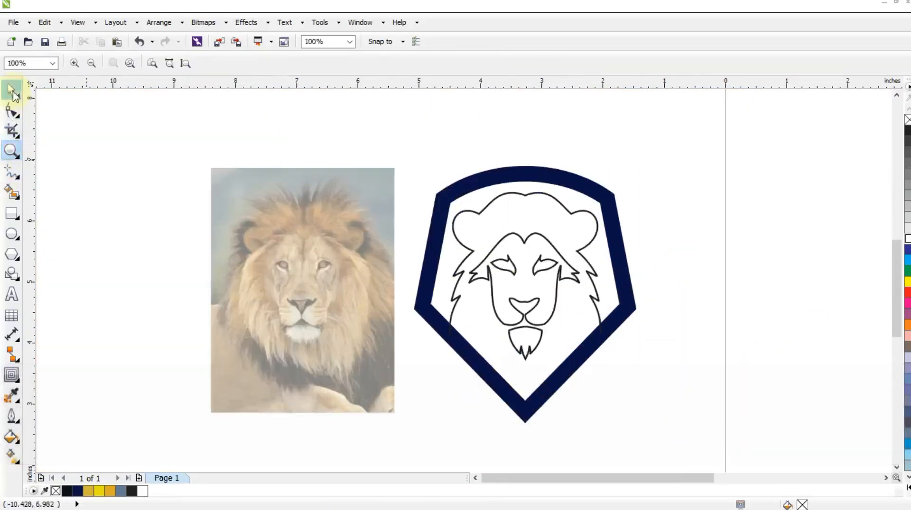
Create a Smart Fill shape from the lion's mane and nose area and colour it navy
left_click(13, 90)
left_click(12, 192)
left_click(553, 209)
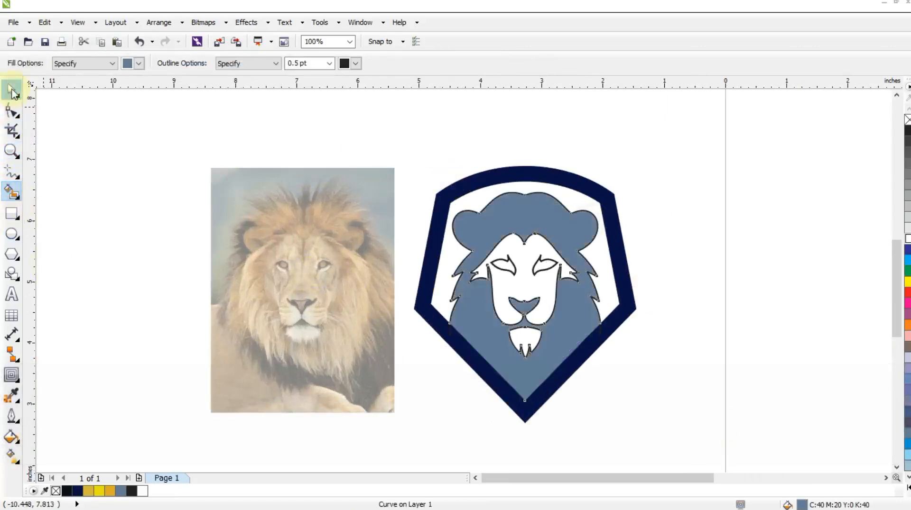
left_click(11, 93)
left_click(77, 491)
left_click(183, 355)
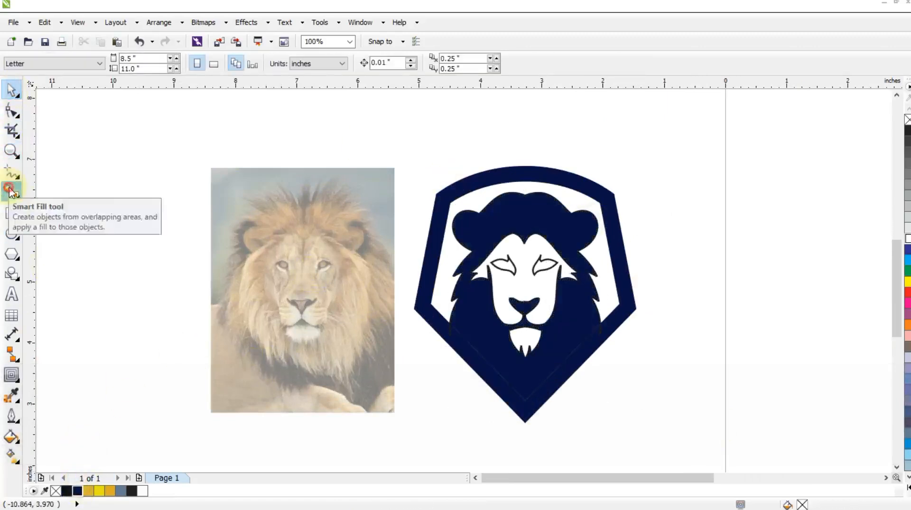
Smart Fill the face with gold (C13 M33 Y100 K0) and the beard with yellow (C11 M4 Y100 K0)
left_click(12, 192)
left_click(532, 285)
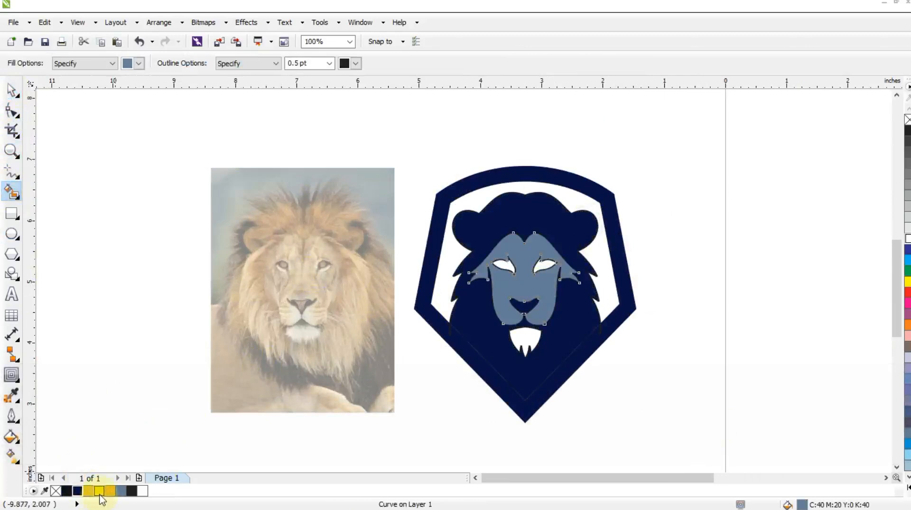
left_click(100, 492)
left_click(110, 491)
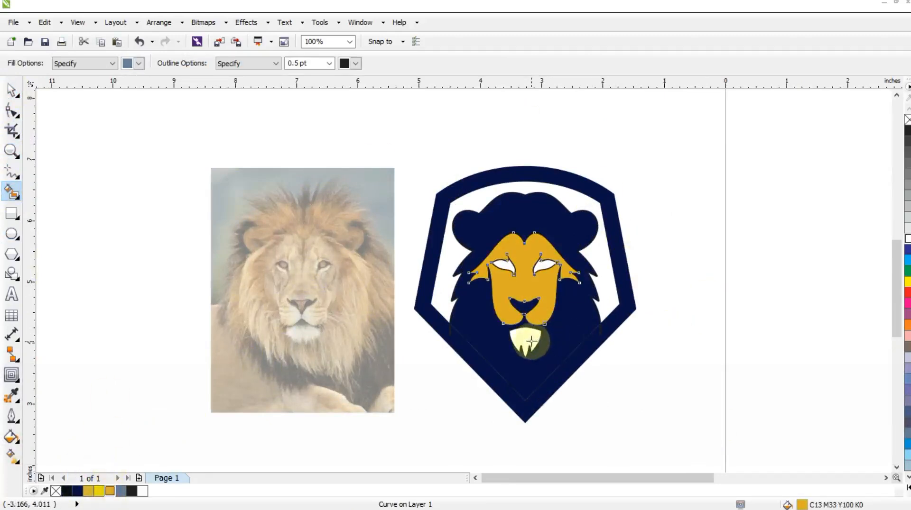
left_click(532, 342)
left_click(98, 490)
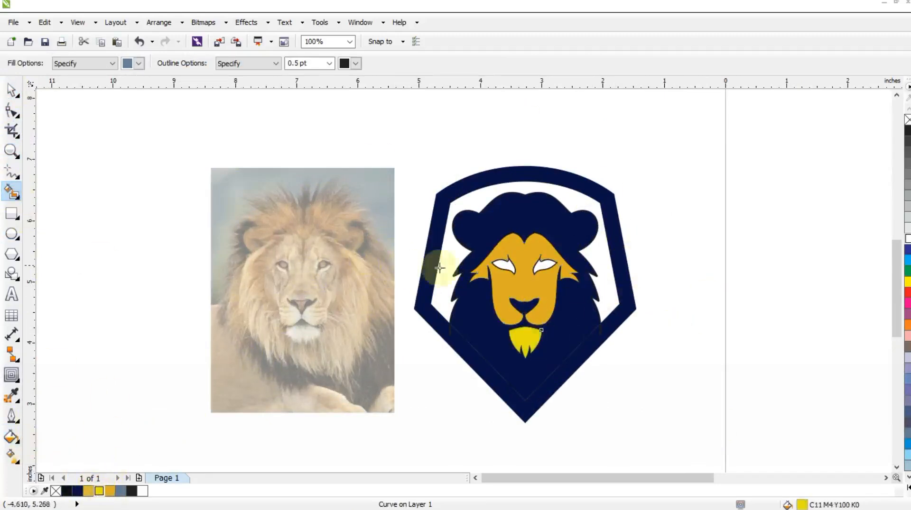
Create Smart Fill shapes in both eyes and colour them navy
left_click(544, 265)
left_click(12, 90)
left_click(506, 264, "shift")
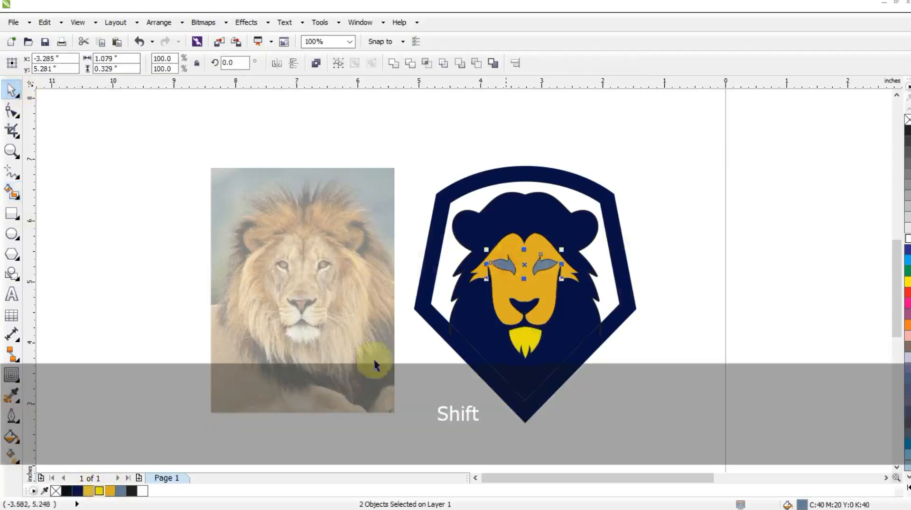
left_click(77, 491)
left_click(720, 236)
Remove the outlines from all objects of the lion logo
left_click_drag(676, 147, 399, 449)
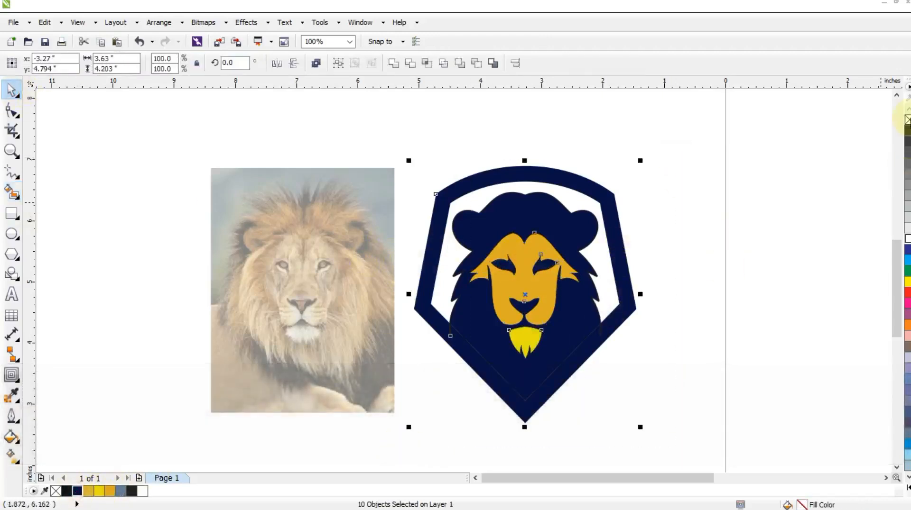
right_click(907, 119)
left_click(640, 219)
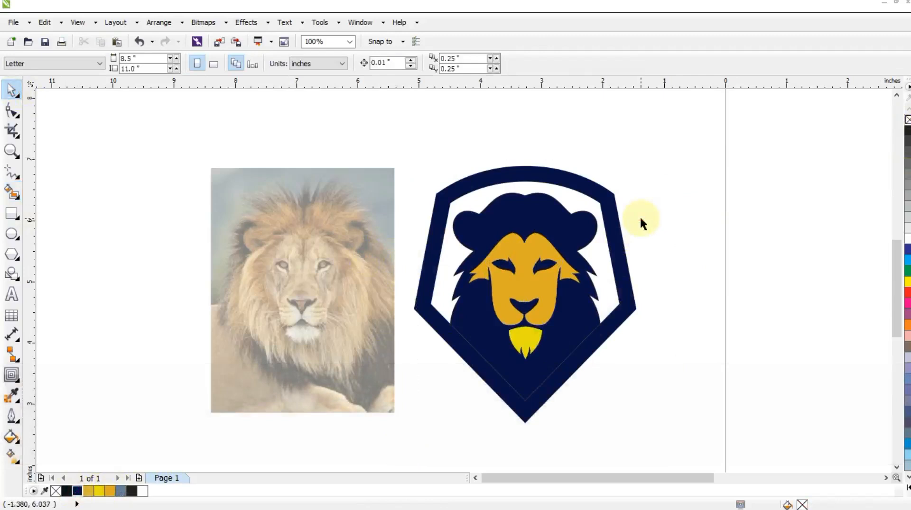
Draw a two-segment Freehand line about 1.1 inches wide across the muzzle, from the right cheek through the nose's upper centre to the left cheek
key("z")
left_click_drag(421, 192, 653, 427)
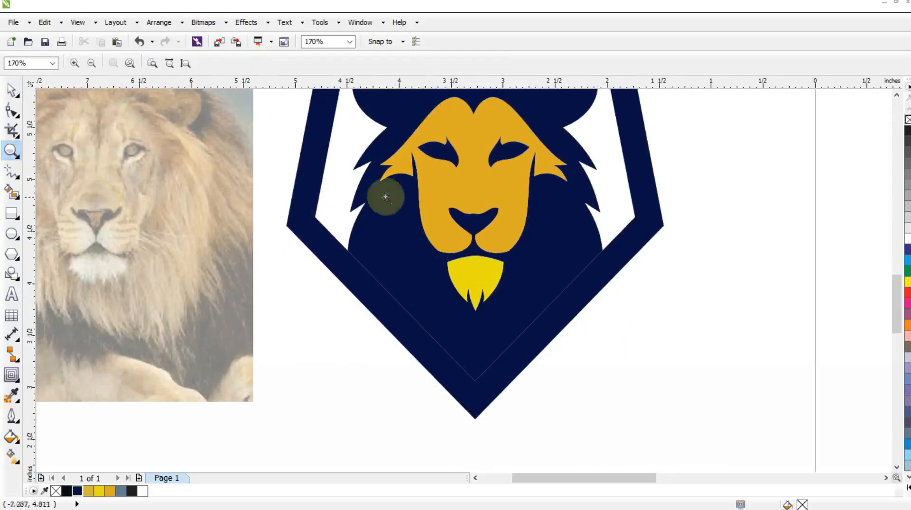
left_click_drag(309, 138, 682, 329)
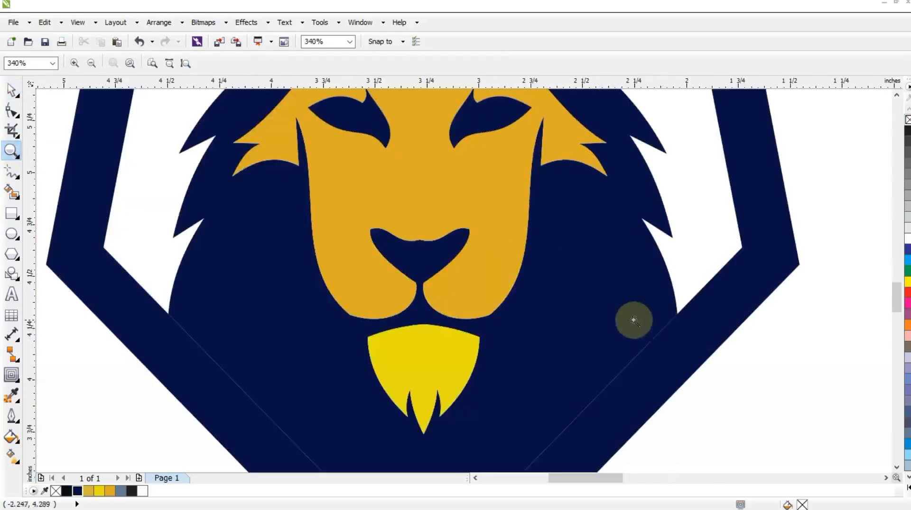
left_click(6, 174)
left_click(537, 257)
left_click(422, 238)
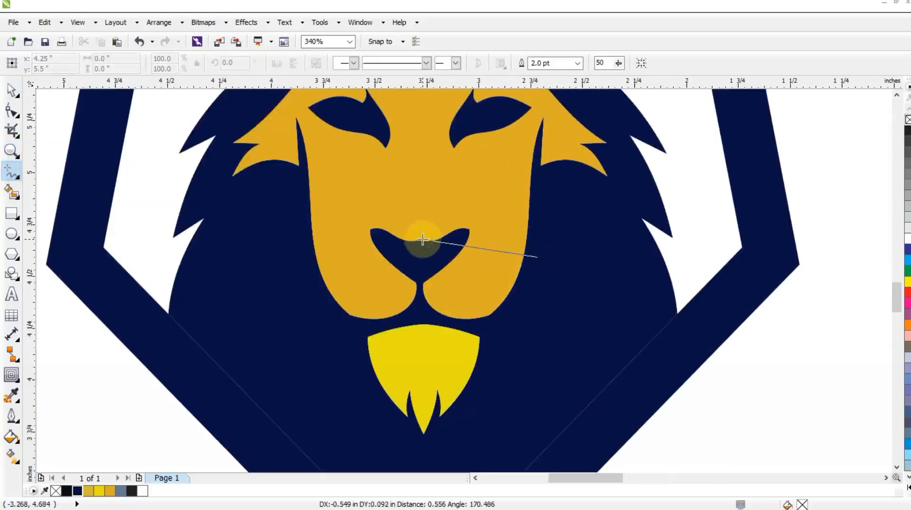
left_click(306, 250)
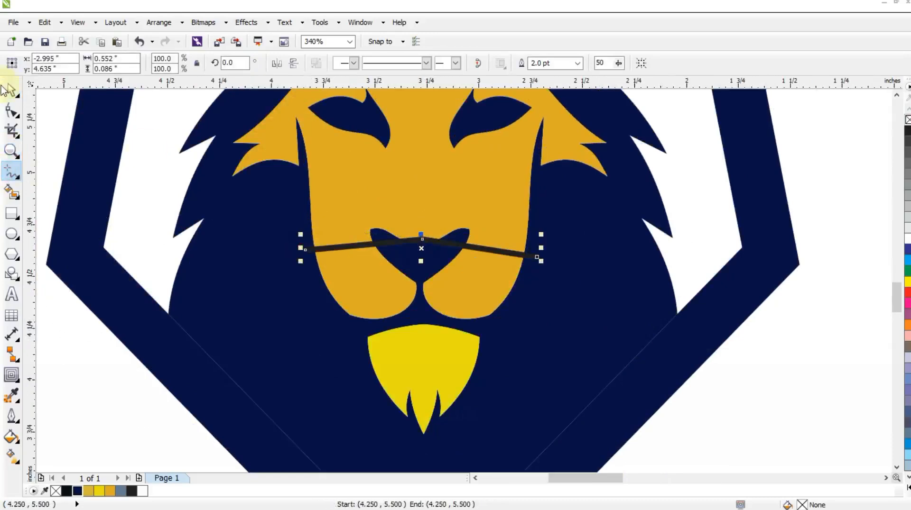
Convert the muzzle line to curves and bend it into two arches meeting at the nose's upper centre
left_click(10, 89)
left_click(14, 114)
left_click(45, 112)
left_click_drag(631, 236, 238, 300)
left_click(177, 64)
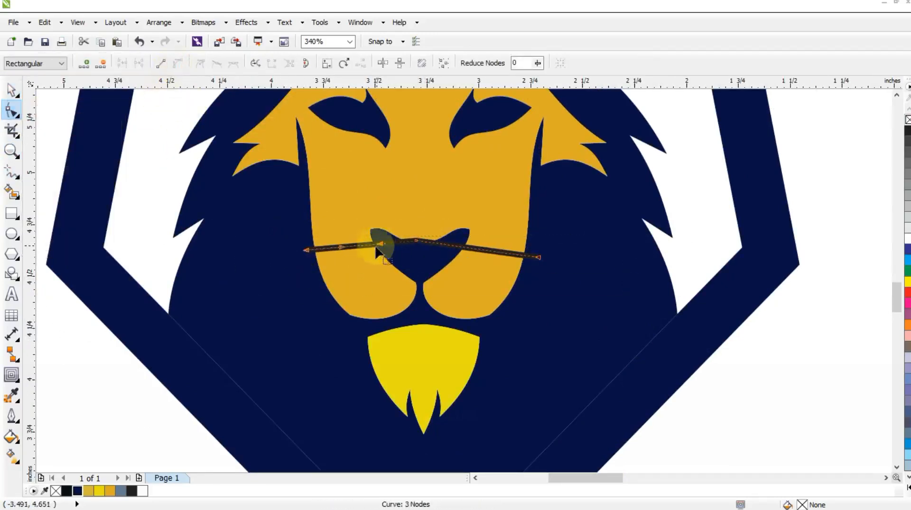
left_click_drag(363, 254, 319, 223)
left_click_drag(477, 248, 496, 227)
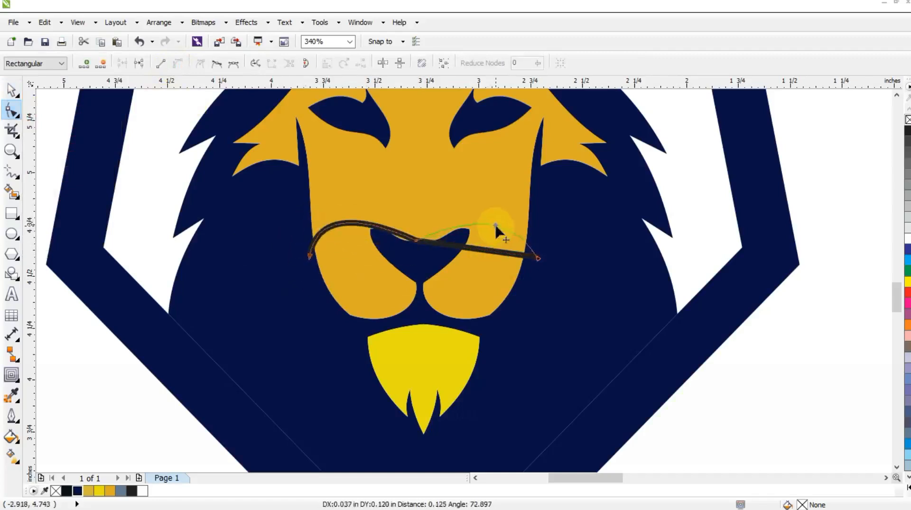
left_click(417, 240)
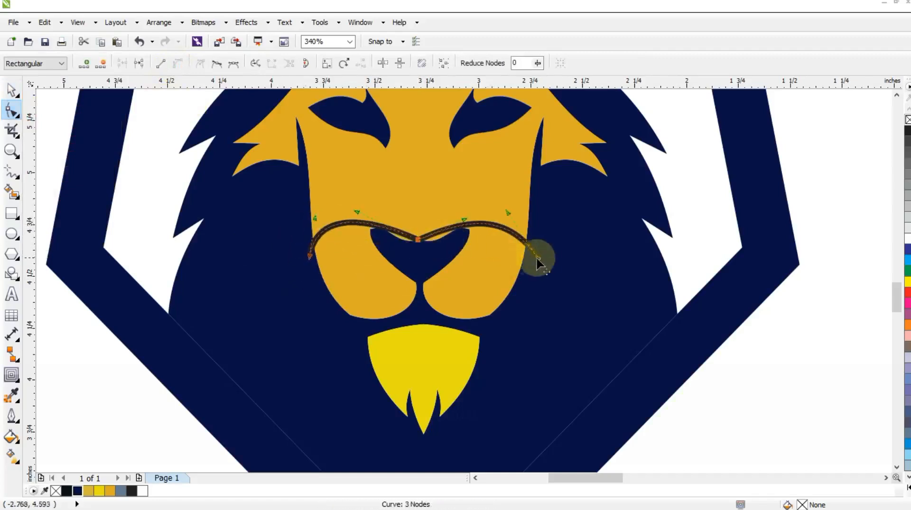
left_click(537, 257)
Colour both muzzle halves the beard's yellow and remove the outlines from the muzzle and beard objects
left_click(379, 298, "shift")
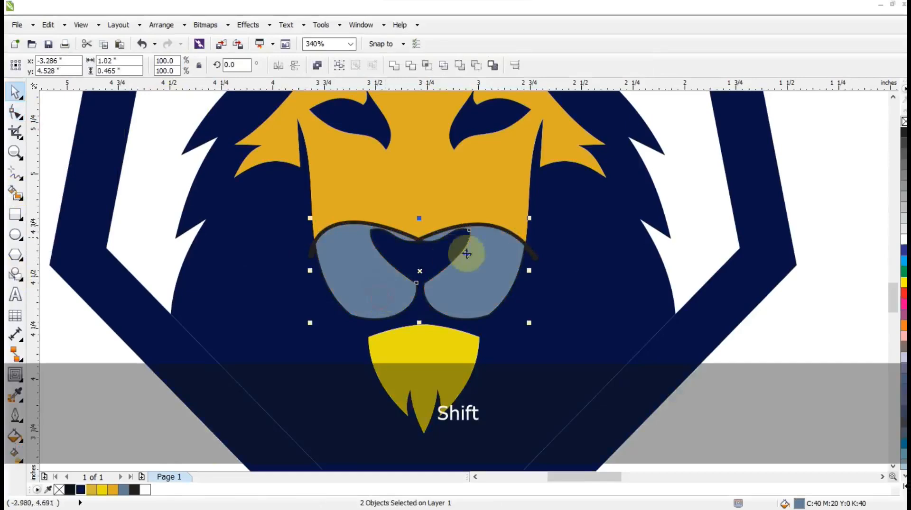
left_click(101, 490)
key("F3")
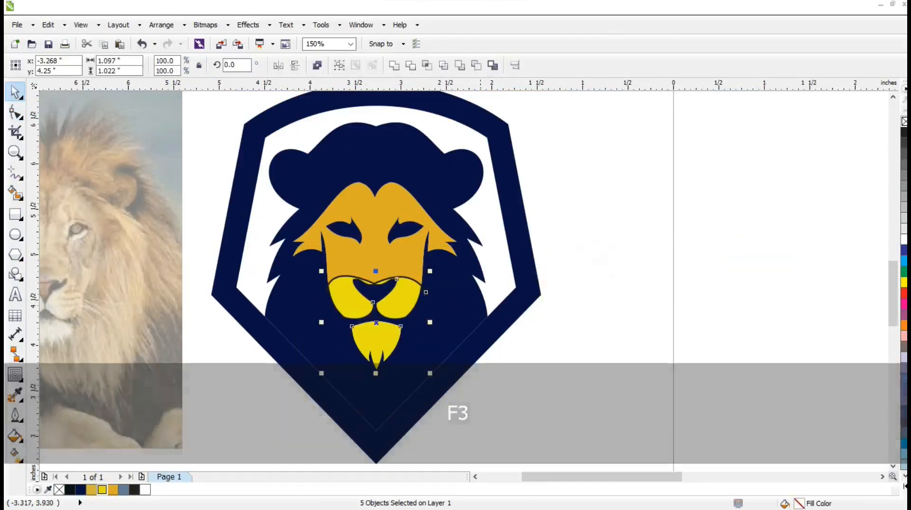
right_click(903, 122)
left_click(579, 208)
key("F3")
left_click(572, 242)
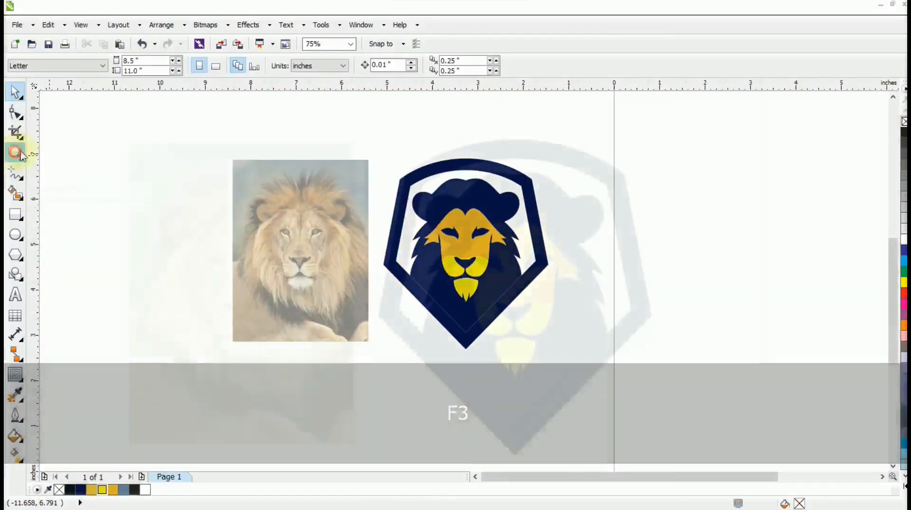
Draw a slanted Freehand line over the left cheek of the lion photo and bend it into a curved, pointed whisker
left_click(15, 153)
left_click_drag(317, 132, 361, 213)
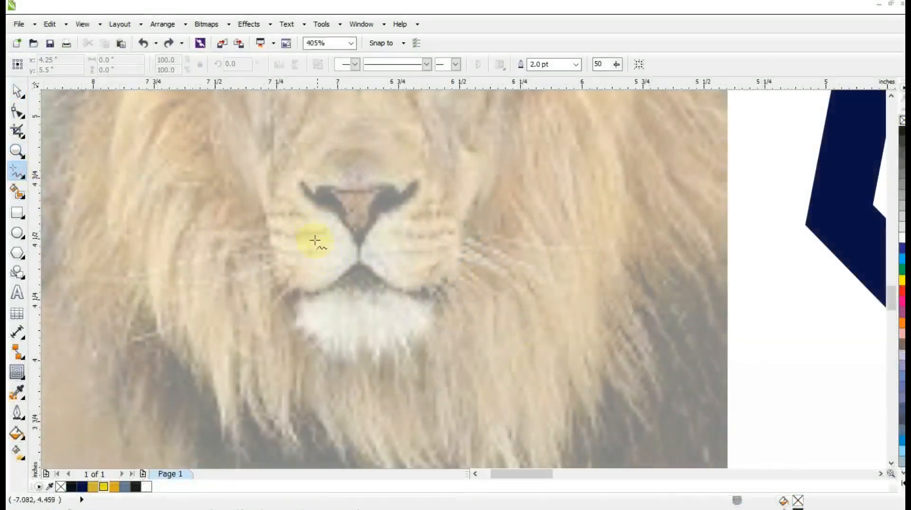
left_click(213, 175)
key("F10")
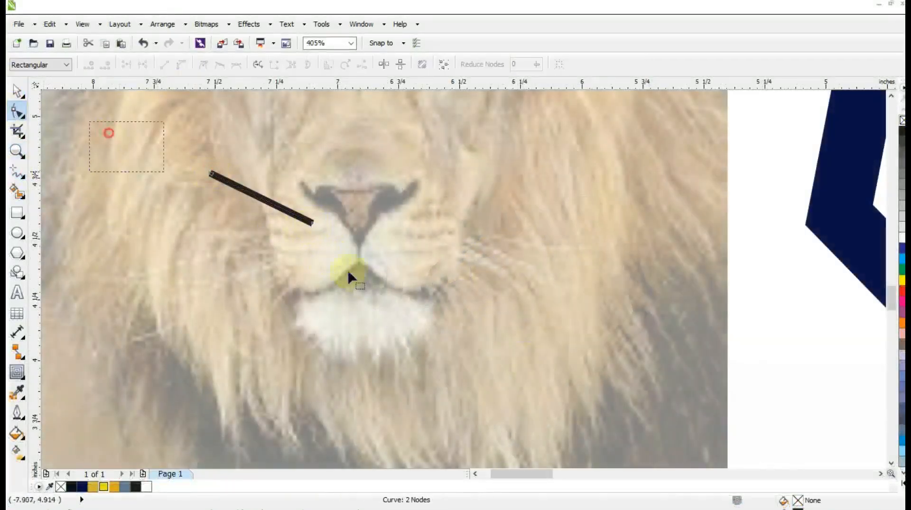
left_click_drag(254, 204, 262, 238)
Duplicate the whisker down the photo's left cheek and weld the whiskers into one shape
key("space")
left_click_drag(320, 244, 316, 240)
left_click_drag(329, 277, 298, 261)
key("ctrl+z")
left_click(294, 239, "shift")
left_click(283, 215, "shift")
left_click(393, 65)
Place the whiskers over the left side of the logo's muzzle and give them a navy fill without an outline
key("F3")
left_click_drag(260, 228, 679, 265)
right_click(61, 487)
left_click(82, 486)
left_click_drag(677, 220, 700, 224)
key("ctrl+z")
Mirror a copy of the navy whiskers onto the right side of the muzzle
key("F3")
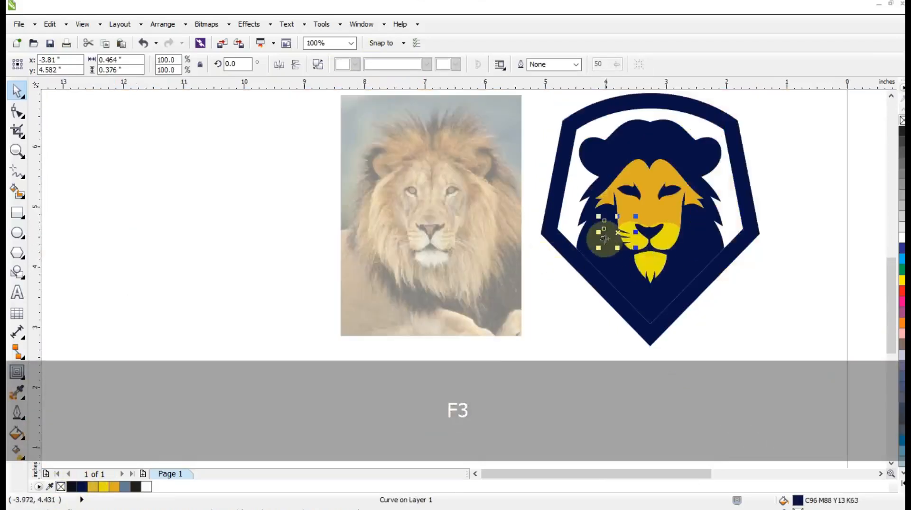
left_click_drag(608, 242, 640, 237)
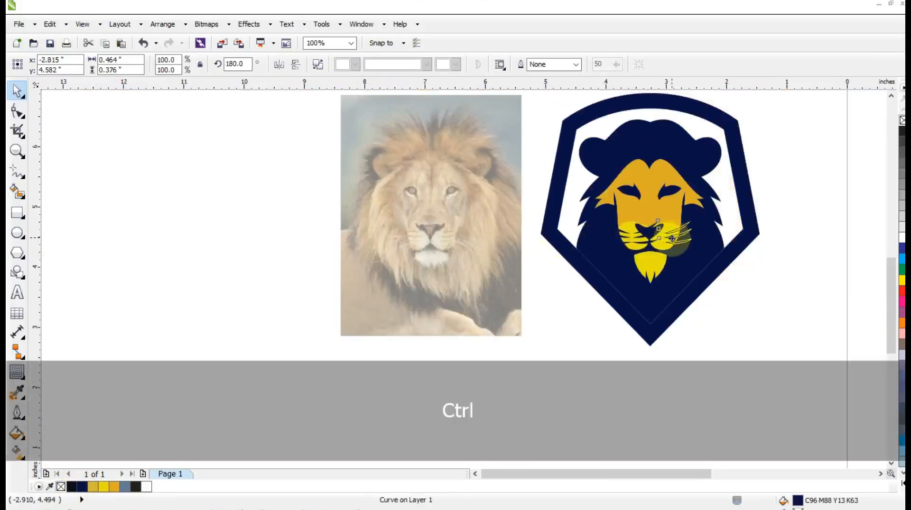
left_click(701, 343)
key("F3")
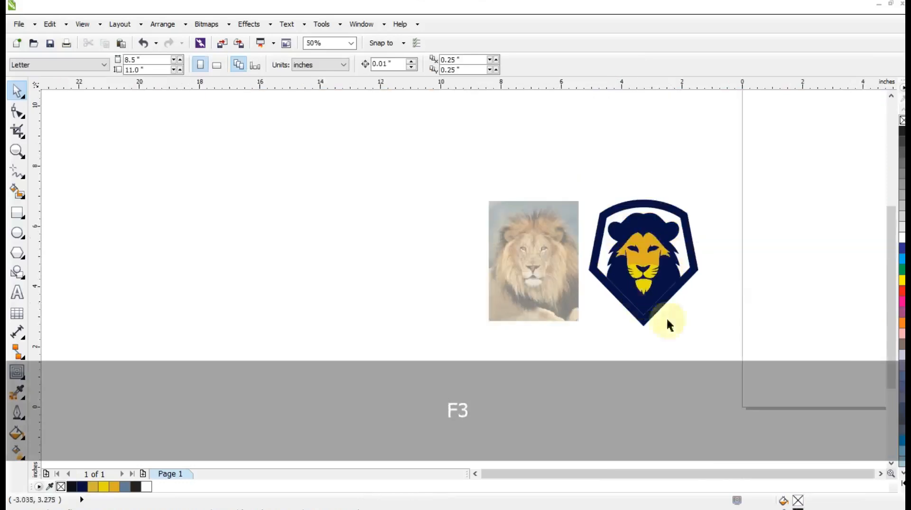
Draw a closed five-node Freehand mane strand about 1.3 inches tall, left of the muzzle and beard, with a white outline
left_click(18, 150)
left_click_drag(474, 162, 759, 329)
left_click_drag(342, 177, 670, 384)
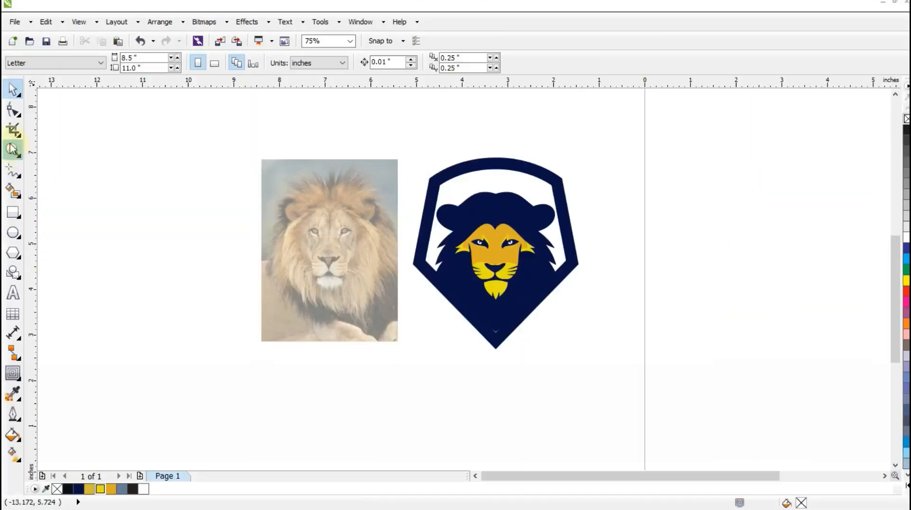
left_click_drag(404, 201, 609, 361)
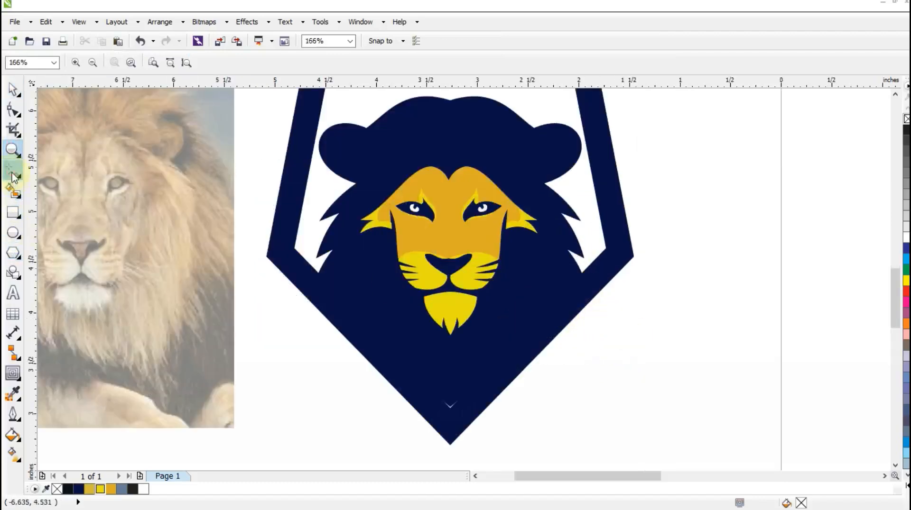
left_click(13, 175)
left_click(351, 242)
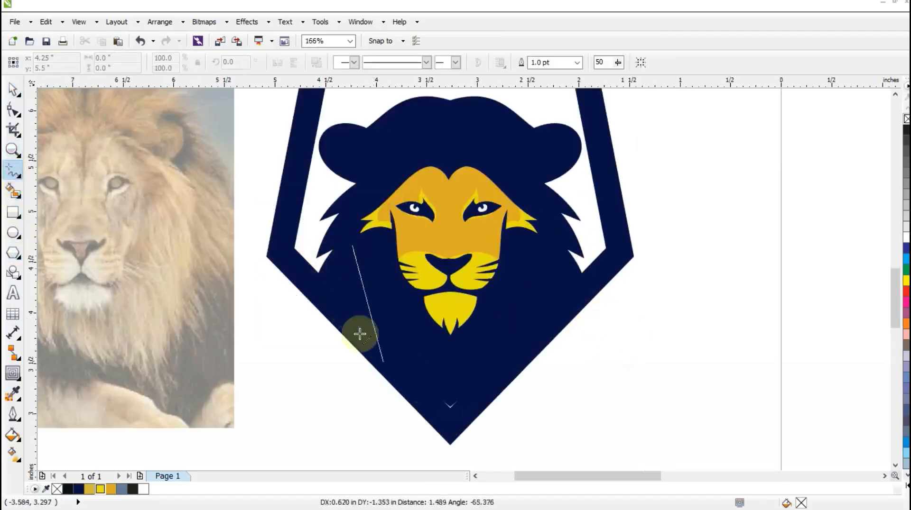
left_click(351, 306)
left_click(416, 376)
left_click(375, 287)
left_click(372, 310)
left_click(352, 246)
right_click(905, 237)
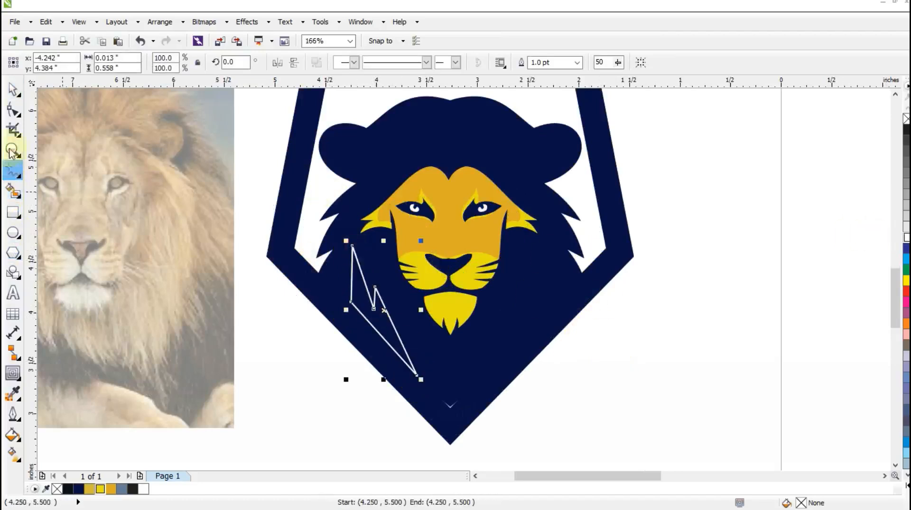
Convert the mane strand's segments to curves and bend them into flowing, pointed tufts
left_click(12, 110)
left_click_drag(264, 178, 567, 427)
left_click(178, 63)
left_click_drag(351, 281, 362, 322)
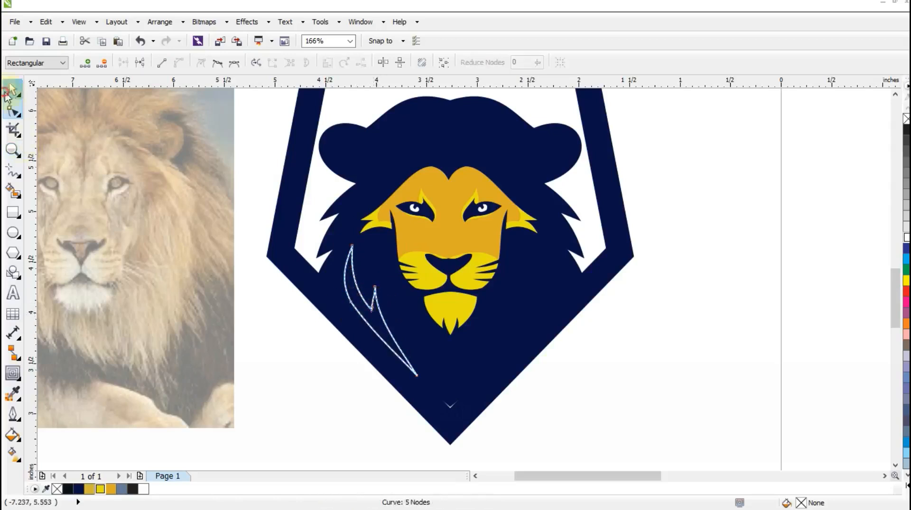
left_click(4, 94)
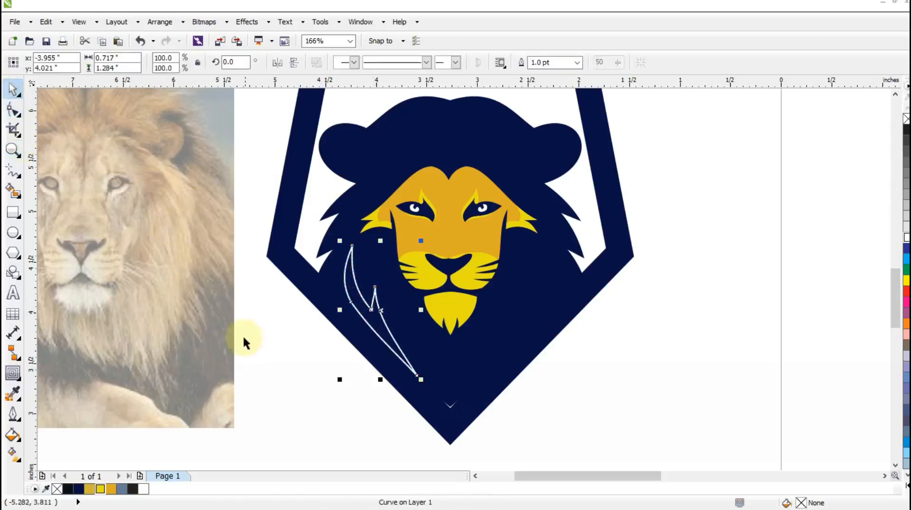
Fill the mane strand orange (C13 M33 Y100 K0) and use Smart Fill to add a yellow part along its outer edge
left_click(109, 490)
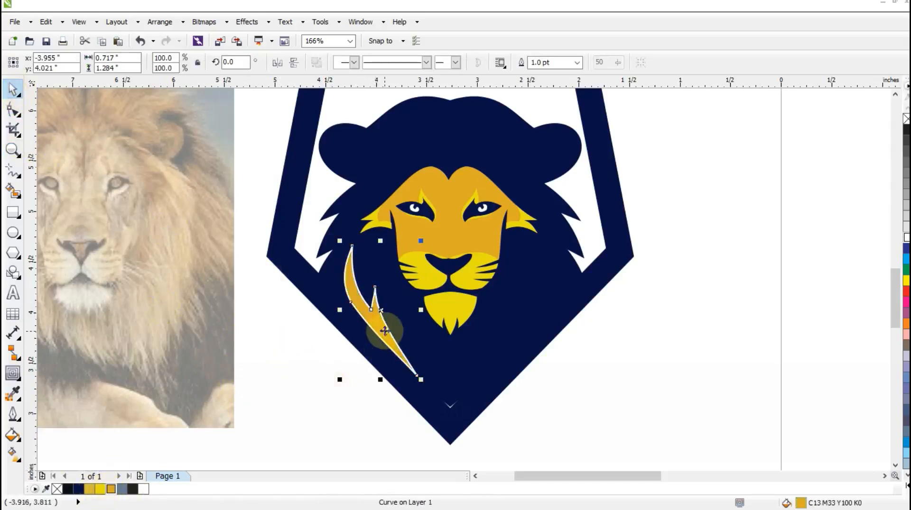
left_click_drag(388, 327, 388, 328)
left_click(12, 192)
left_click(365, 314)
key("space")
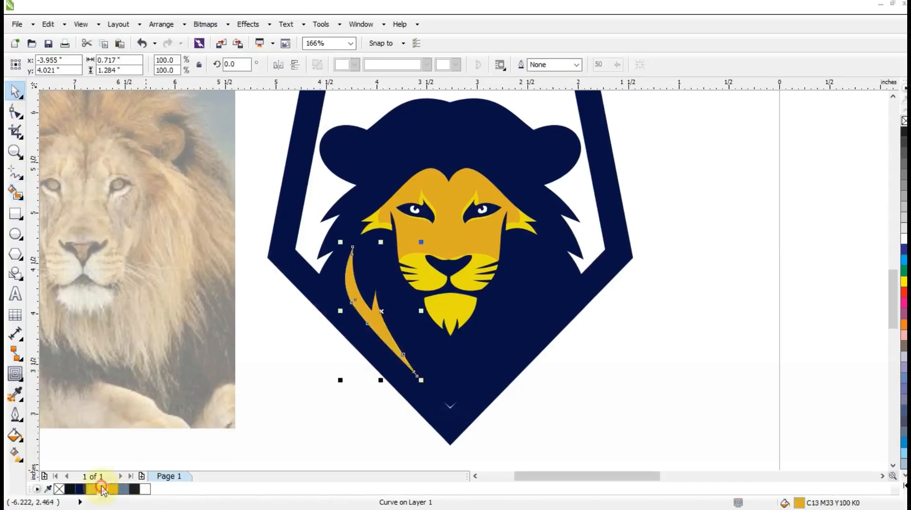
left_click(101, 490)
Mirror a copy of the orange and yellow mane strand onto the right side of the mane
left_click(379, 319, "shift")
left_click_drag(340, 311, 538, 346)
right_click(457, 342)
left_click(612, 322)
Draw a closed two-node Freehand hair strand about 0.6 inches wide, left of the forehead, and bend it into a thin arc
key("F3")
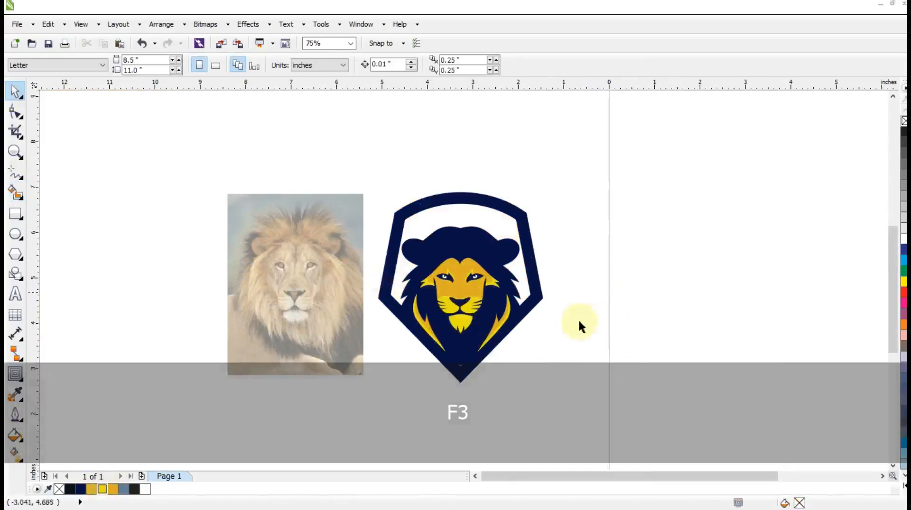
key("z")
left_click_drag(324, 200, 631, 389)
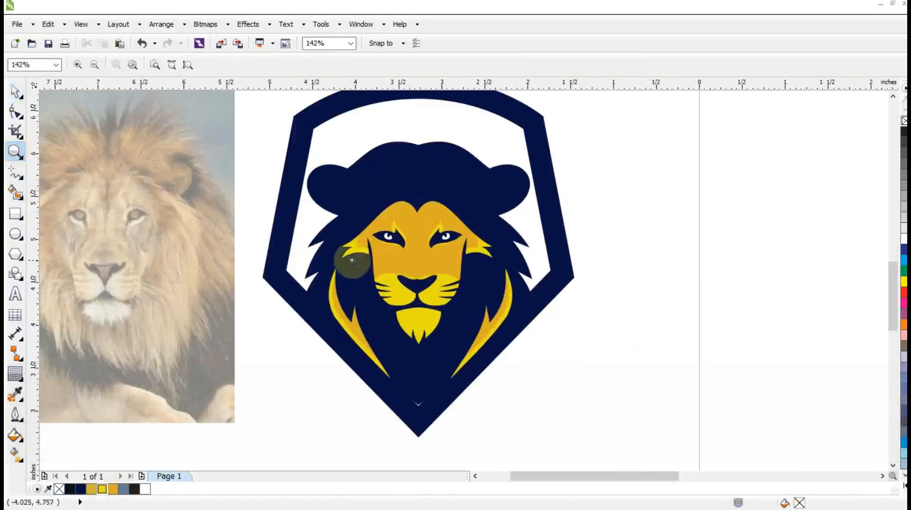
key("F5")
left_click(385, 195)
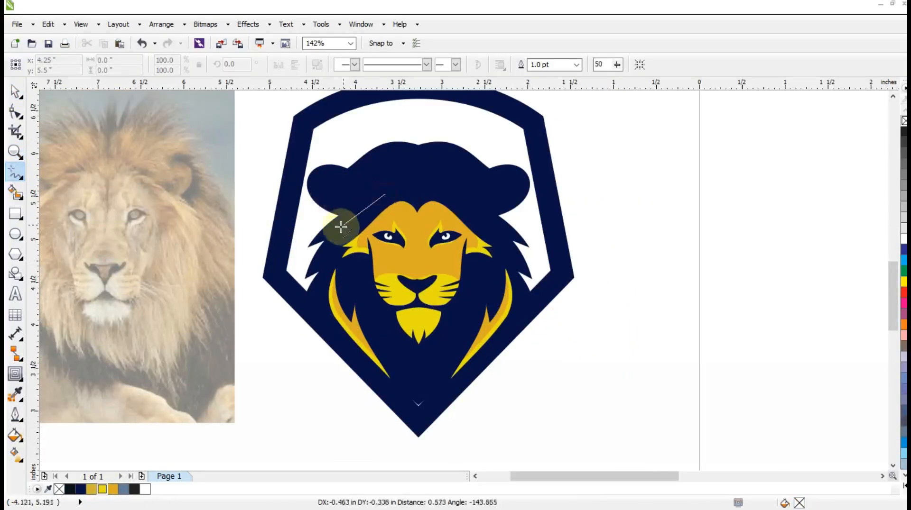
left_click(334, 242)
key("F10")
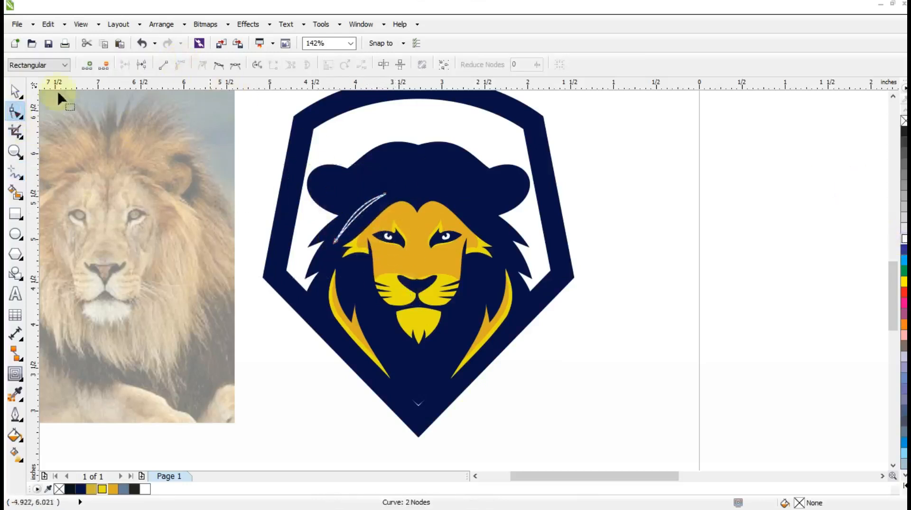
left_click(15, 91)
Fill the forehead strand orange (C13 M33 Y100 K0) and add a copy scaled to 55.3% beside it
left_click(113, 489)
left_click_drag(389, 189, 369, 220)
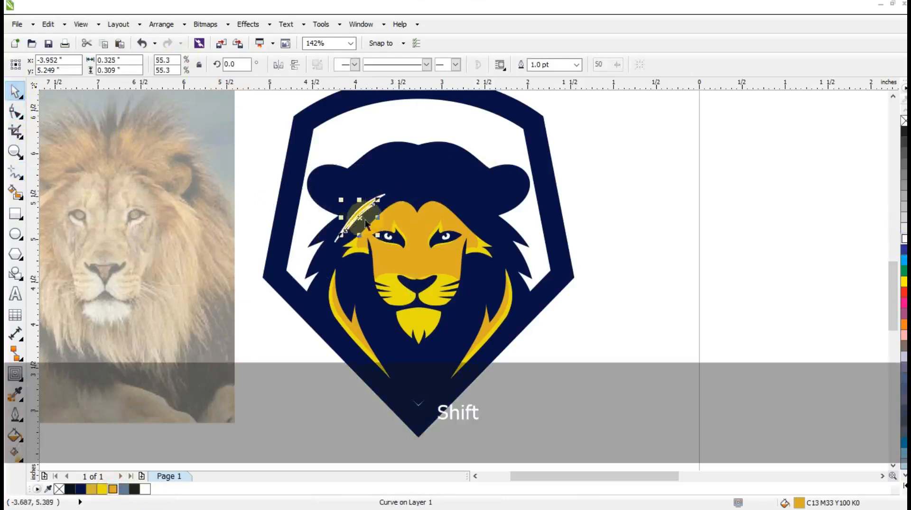
left_click(374, 202, "shift")
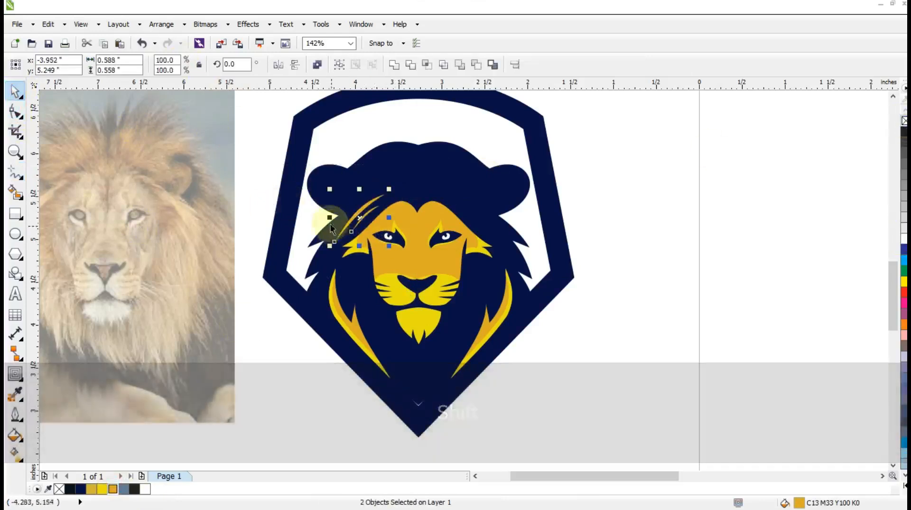
Mirror a copy of both orange hair strands to the right side of the forehead
mouse_move(330, 218)
left_mouse_down()
mouse_move(495, 229)
mouse_move(478, 229)
left_mouse_up()
right_click(394, 222)
left_click(671, 249)
Copy the two right forehead strands to the lower chest below the beard, rotate them downward and fill them white
mouse_move(675, 174)
left_mouse_down()
mouse_move(441, 257)
mouse_move(457, 242)
left_mouse_up()
left_click_drag(473, 219, 426, 362)
right_click(426, 362)
key("ctrl+z")
left_click(471, 203, "shift")
left_click_drag(478, 217, 413, 371)
right_click(435, 356)
left_click(435, 355)
left_click(903, 239)
Mirror a copy of the white chest strands onto the left side of the chest
right_click(413, 371)
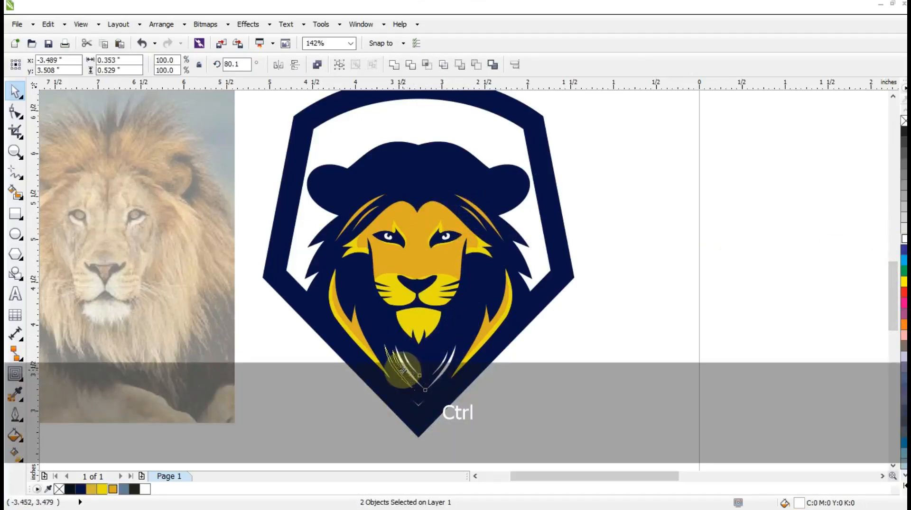
left_click(658, 376)
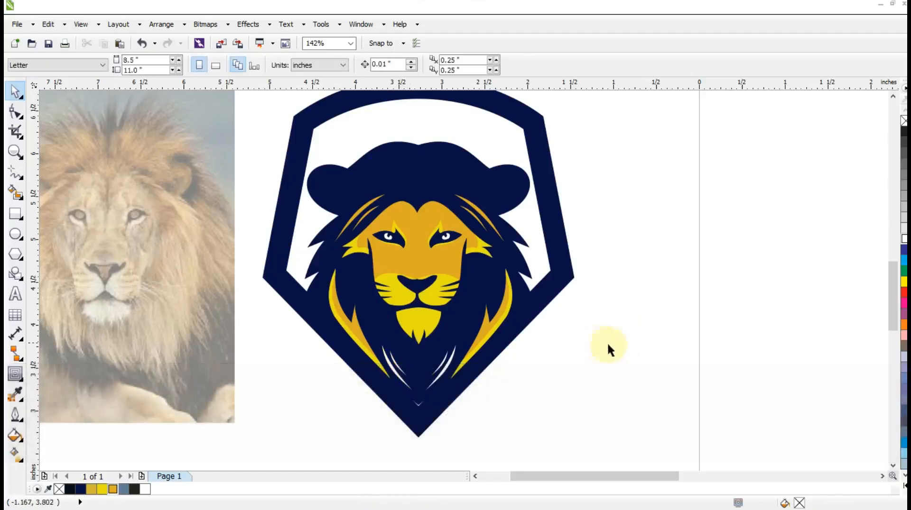
key("F3")
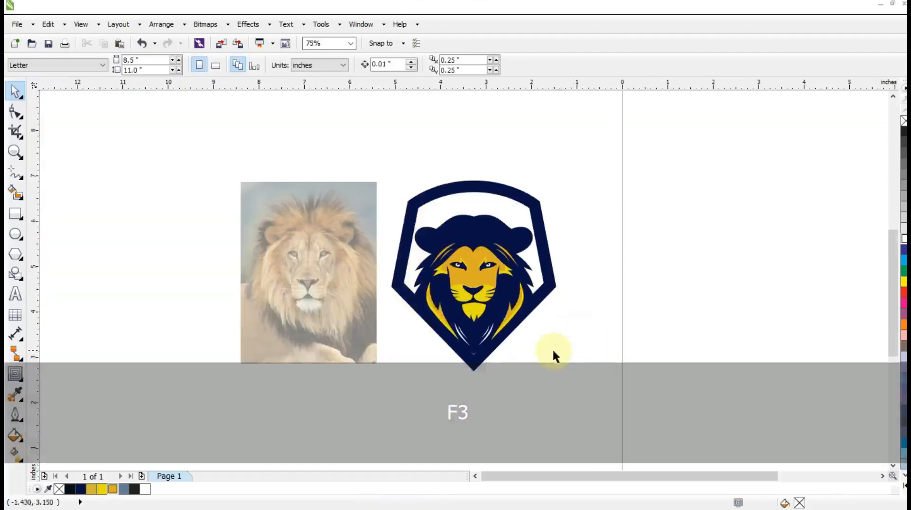
key("F4")
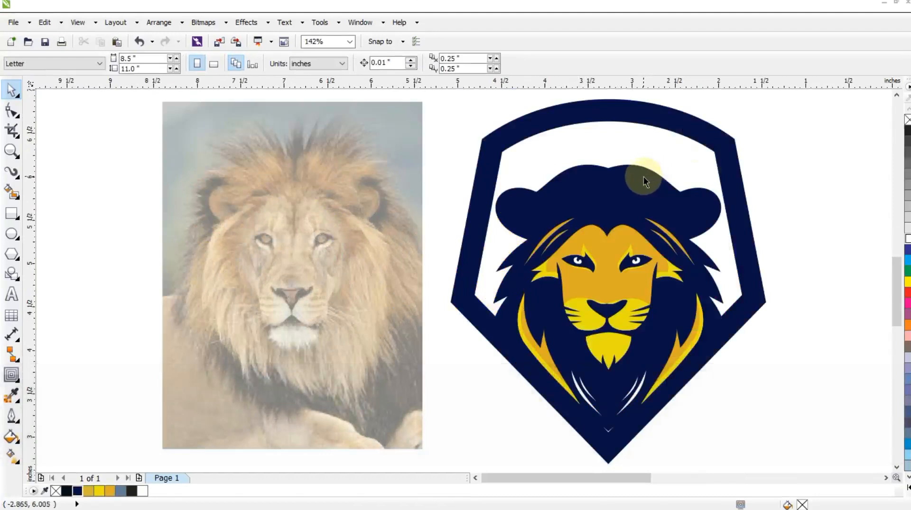
Draw a three-node Freehand shape about 1.15 by 0.67 inches above the lion's left ear and bend its long sides into curves
left_click(17, 176)
left_click(39, 178)
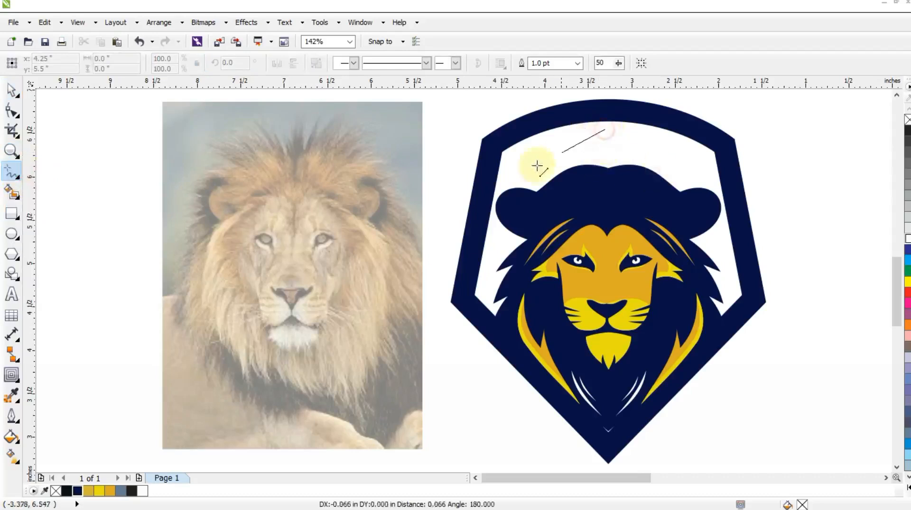
left_click(504, 188)
key("ctrl")
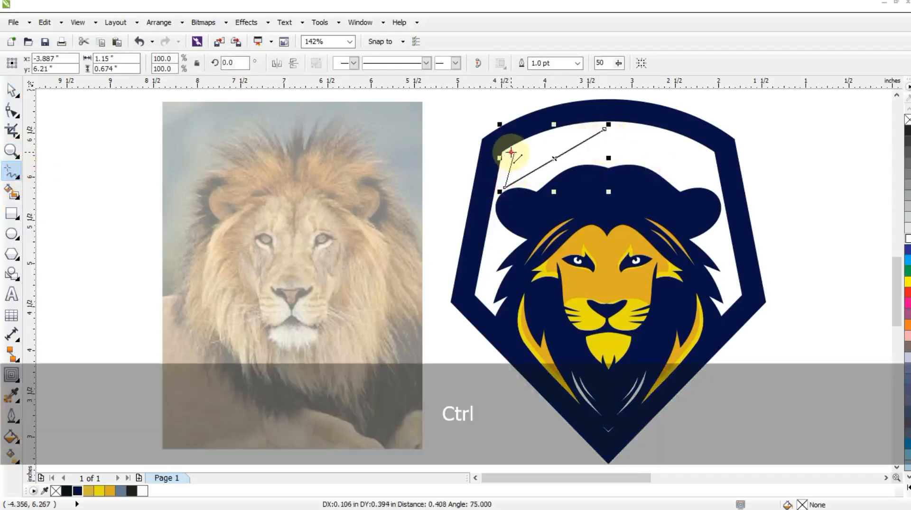
left_click(602, 122)
key("F10")
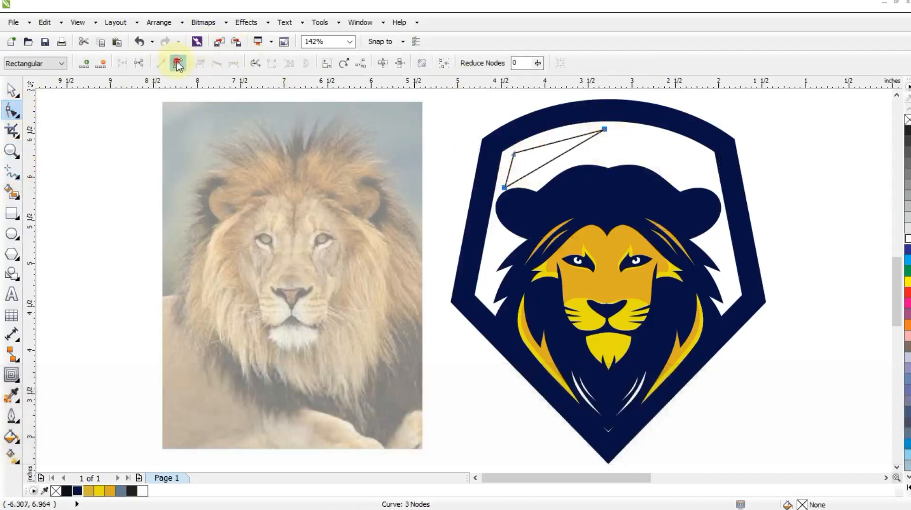
mouse_move(560, 149)
left_mouse_down()
mouse_move(562, 162)
mouse_move(554, 159)
left_mouse_up()
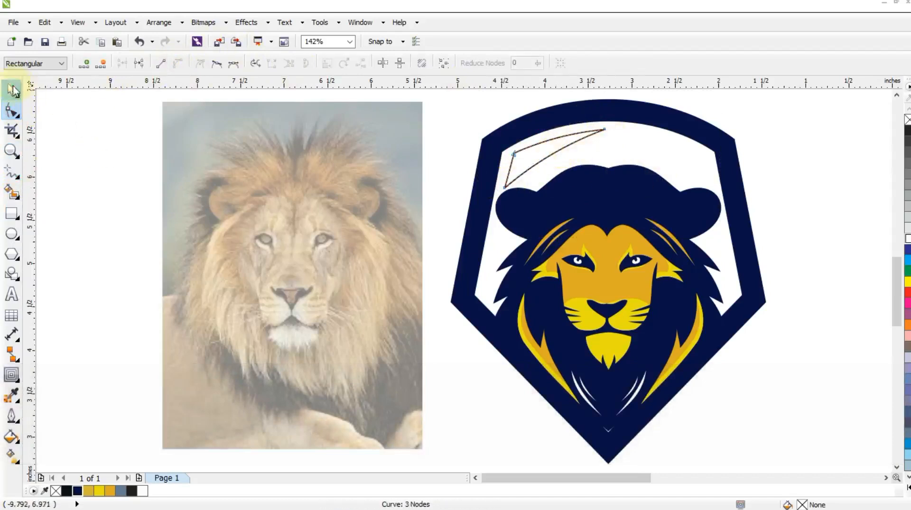
Fill the shape above the ear gold (C18 M24 Y93 K0) and mirror a copy to the right half of the shield
left_click(11, 90)
left_click(89, 491)
key("ctrl")
left_click_drag(498, 159, 667, 159)
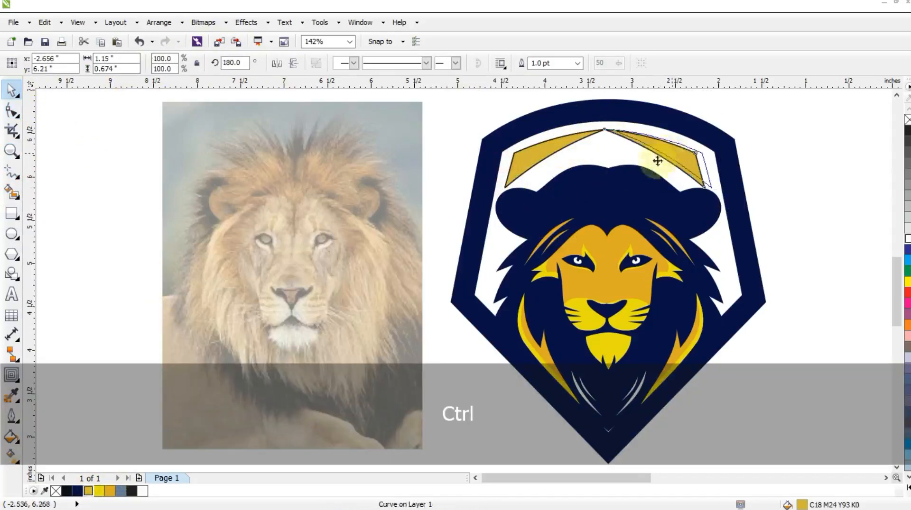
Weld the two gold shapes together and centre them horizontally on the shield frame
left_click(541, 154, "shift")
left_click(391, 63)
left_click(656, 123, "shift")
key("c")
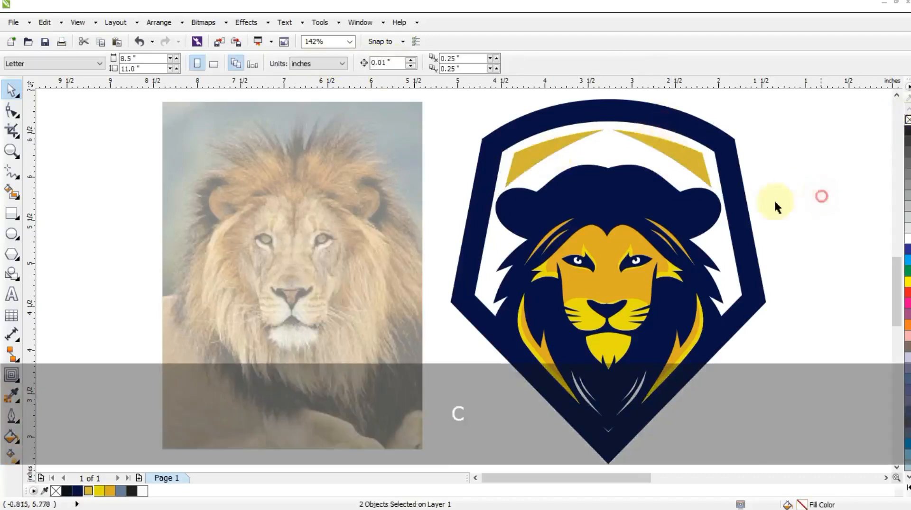
Move the lion photo about half an inch to the left, away from the shield
key("F3")
left_click(720, 268)
left_click_drag(423, 288, 401, 287)
left_click(92, 187)
Draw a wavy Artistic Media stroke 0.03 inches wide across the right half of the hair above the forehead and colour it white
key("z")
mouse_move(470, 179)
left_mouse_down()
mouse_move(479, 211)
mouse_move(777, 338)
left_mouse_up()
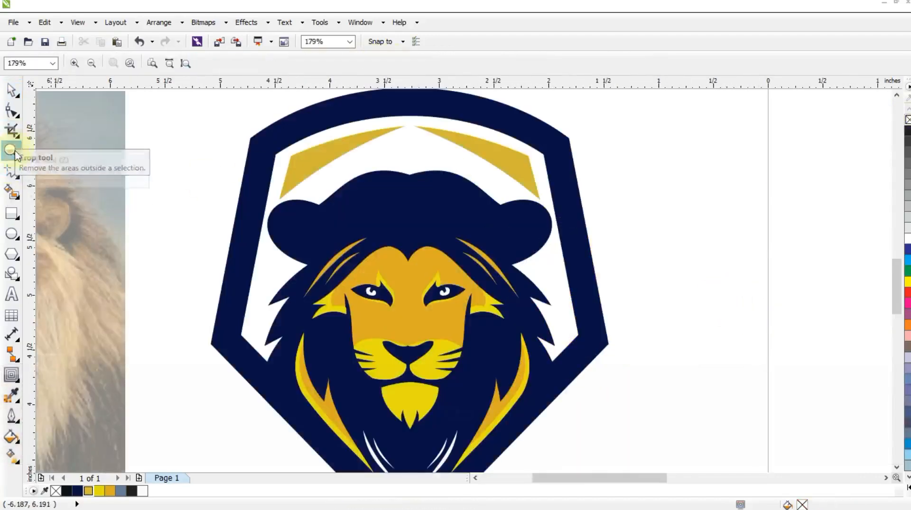
left_click(14, 174)
left_click(55, 229)
mouse_move(516, 233)
left_mouse_down()
mouse_move(463, 206)
mouse_move(404, 197)
left_mouse_up()
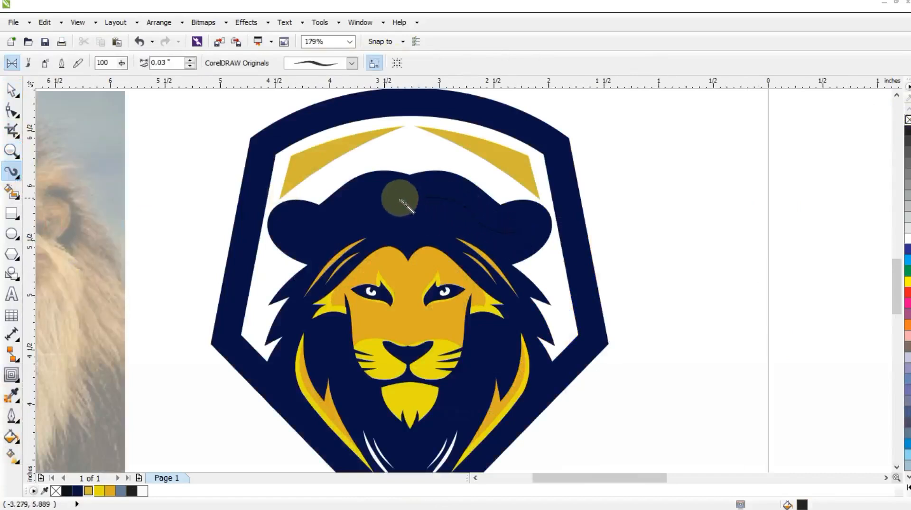
key("ctrl+z")
left_click(906, 238)
Add three more white Artistic Media strokes crossing the first one, from the hair's upper centre toward the right ear
mouse_move(498, 218)
left_mouse_down()
mouse_move(454, 212)
mouse_move(419, 195)
left_mouse_up()
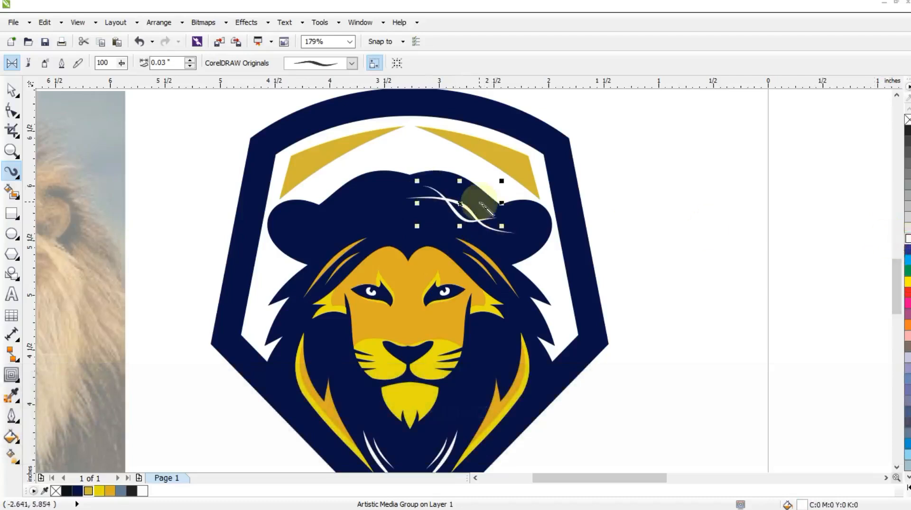
left_click_drag(476, 210, 416, 187)
left_click(906, 239)
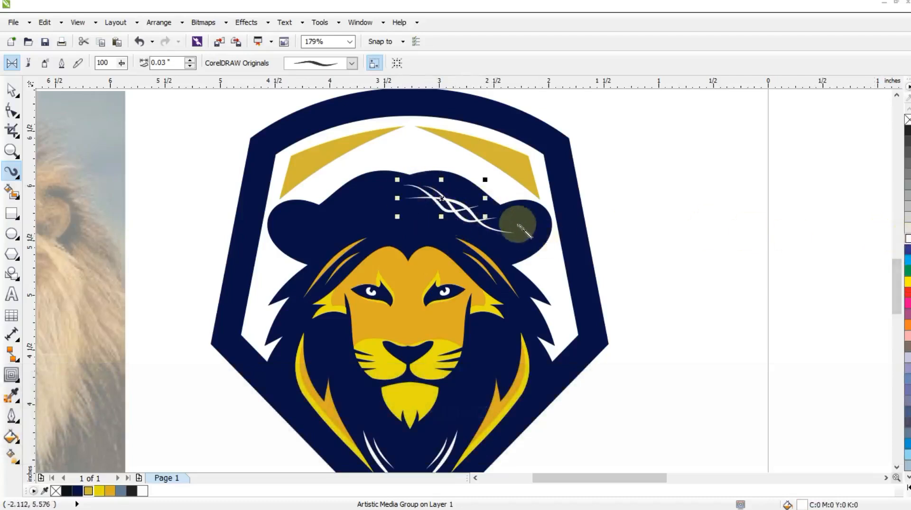
left_click_drag(508, 219, 472, 234)
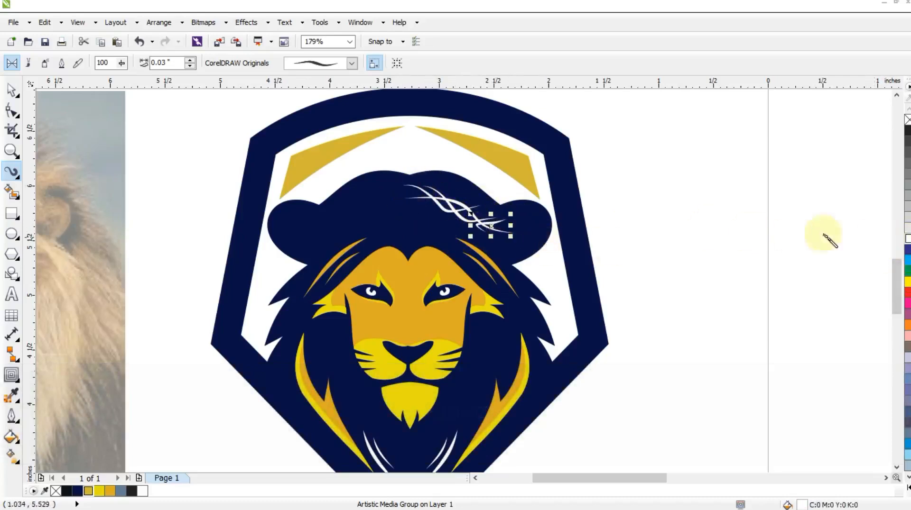
Mirror a copy of the white hair strokes onto the left half of the hair so both sets meet at the centre
left_click(14, 89)
left_click(721, 193)
left_click_drag(691, 176, 362, 236)
mouse_move(518, 210)
left_mouse_down()
mouse_move(395, 216)
mouse_move(361, 203)
mouse_move(387, 203)
left_mouse_up()
right_click(361, 203)
left_click(790, 186)
left_click_drag(776, 189, 306, 239)
mouse_move(742, 180)
left_mouse_down()
mouse_move(289, 251)
mouse_move(308, 238)
left_mouse_up()
left_click(569, 248)
key("F3")
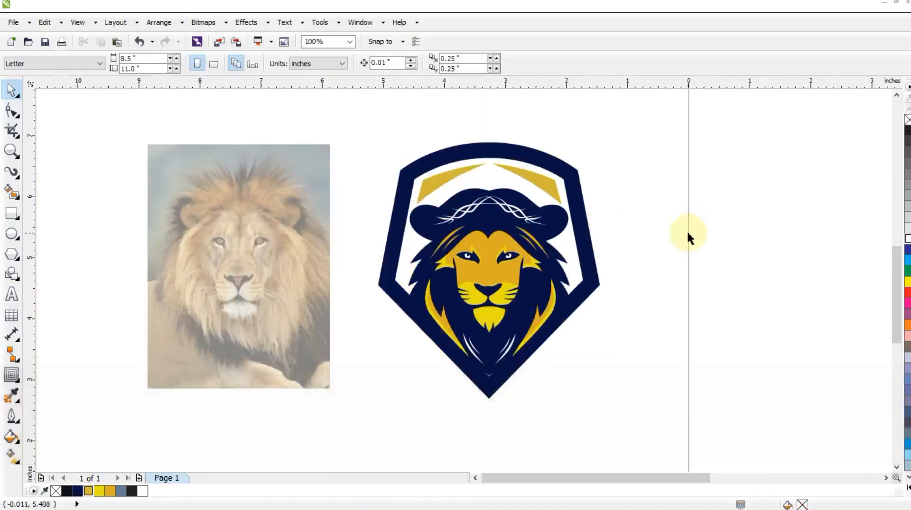
Move the lion photo about 1.3 inches to the left and add the text ROYALS above the shield in navy Impact
left_click_drag(211, 240, 130, 240)
key("F8")
left_click(285, 160)
key("Caps_Lock")
type("ROYALS")
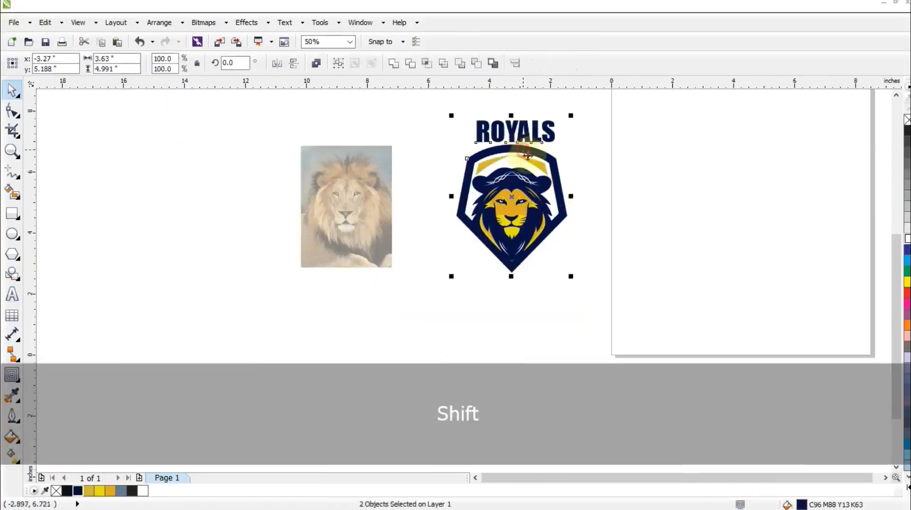
Widen the letter spacing of ROYALS to about the width of the shield's upper part and centre the text horizontally on the shield
key("c")
scroll(478, 142, "up", 2)
key("Escape")
left_click_drag(563, 160, 588, 155)
left_click(13, 90)
left_click(354, 193, "shift")
key("c")
left_click(855, 154)
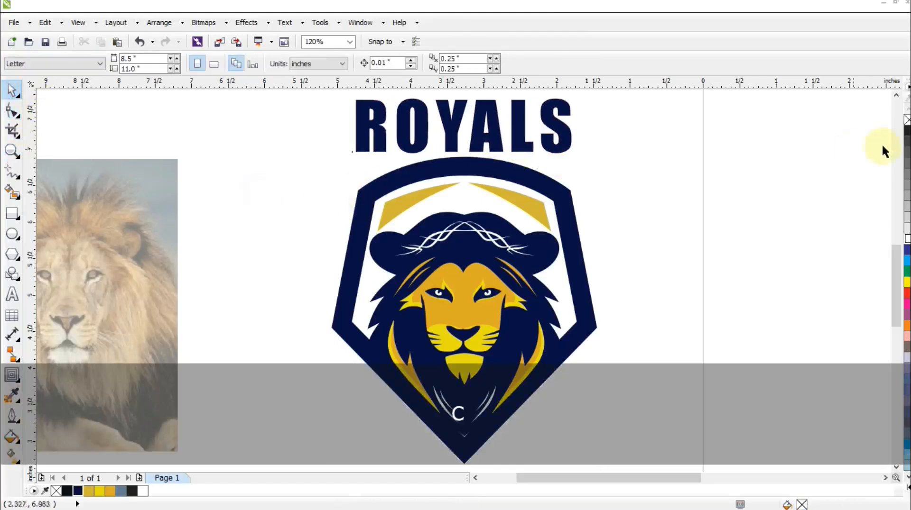
Move ROYALS down about 0.4 inches so it overlaps the shield's upper edge, and convert the text to curves
scroll(575, 203, "up", 1)
left_click_drag(522, 187, 528, 218)
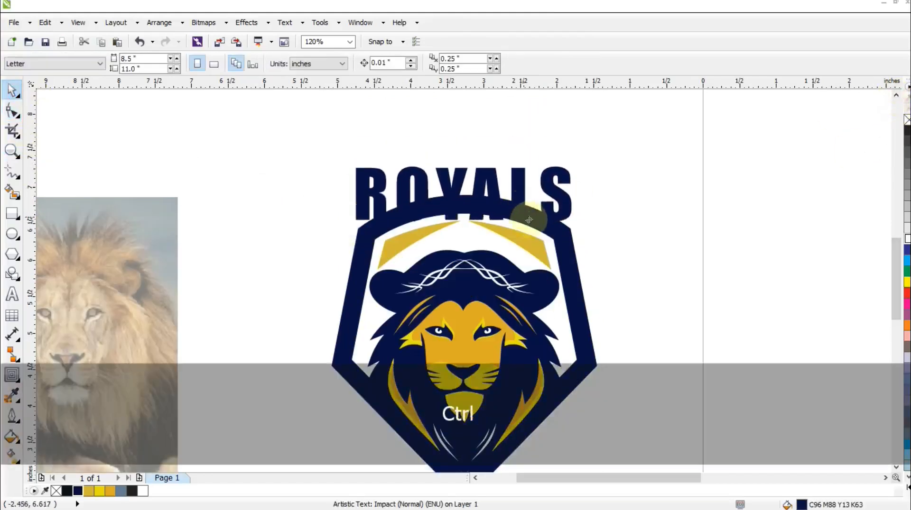
key("ctrl+q")
left_click(13, 111)
Apply an envelope to ROYALS, keeping only its four corner nodes and making its straight edges curved segments
left_click(21, 388)
left_click(57, 450)
key("Delete")
left_click(228, 63)
left_click_drag(333, 161, 646, 285)
left_click(244, 64)
Bend the envelope's lower and upper edges upward so ROYALS arches along the shield's top, and shrink the lettering slightly to fit
left_click_drag(458, 220, 457, 211)
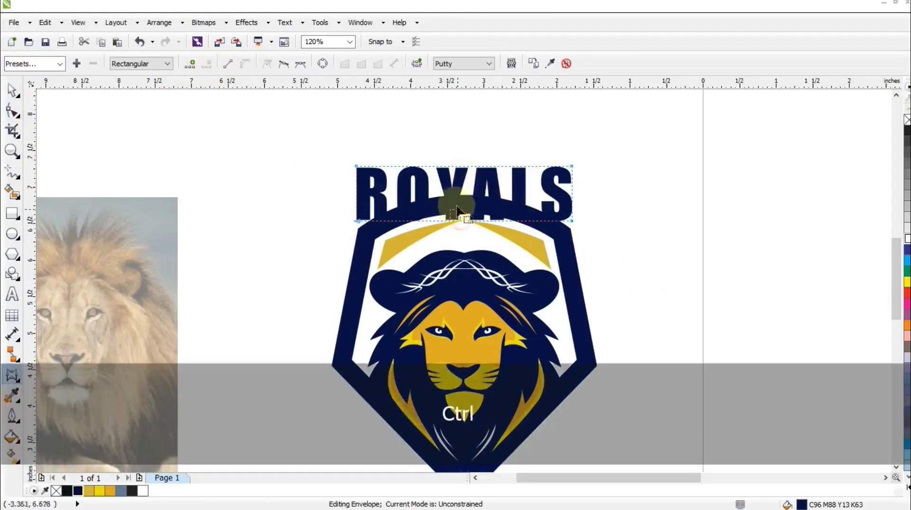
left_click_drag(458, 202, 458, 142)
left_click(11, 92)
left_click_drag(576, 222, 571, 219)
left_click(622, 226)
key("F3")
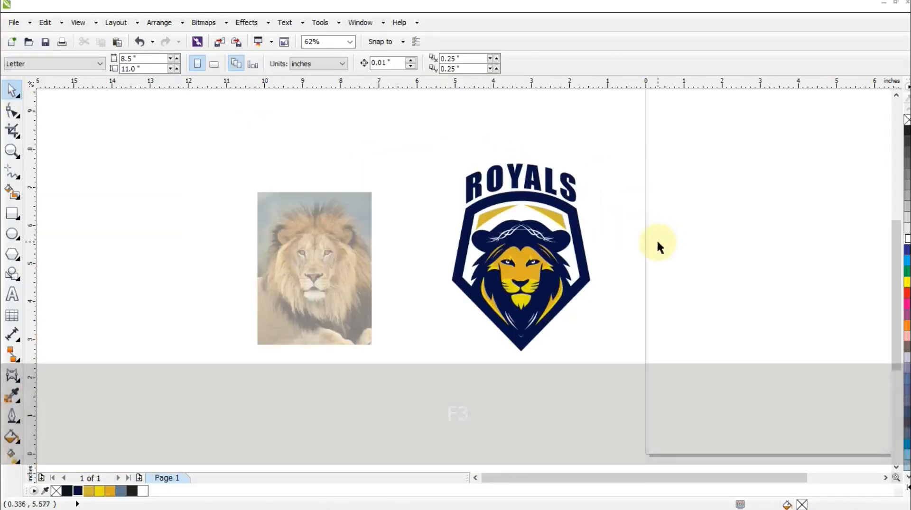
left_click(12, 150)
left_click_drag(419, 126, 641, 366)
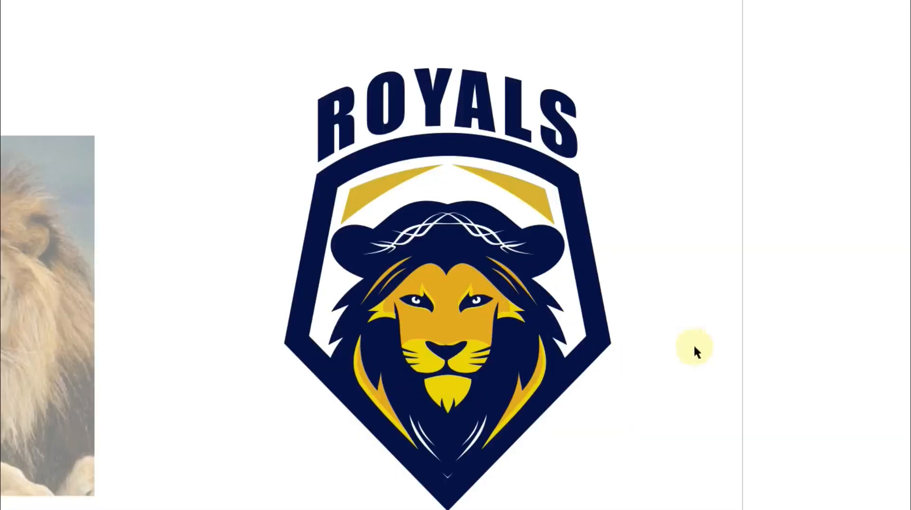